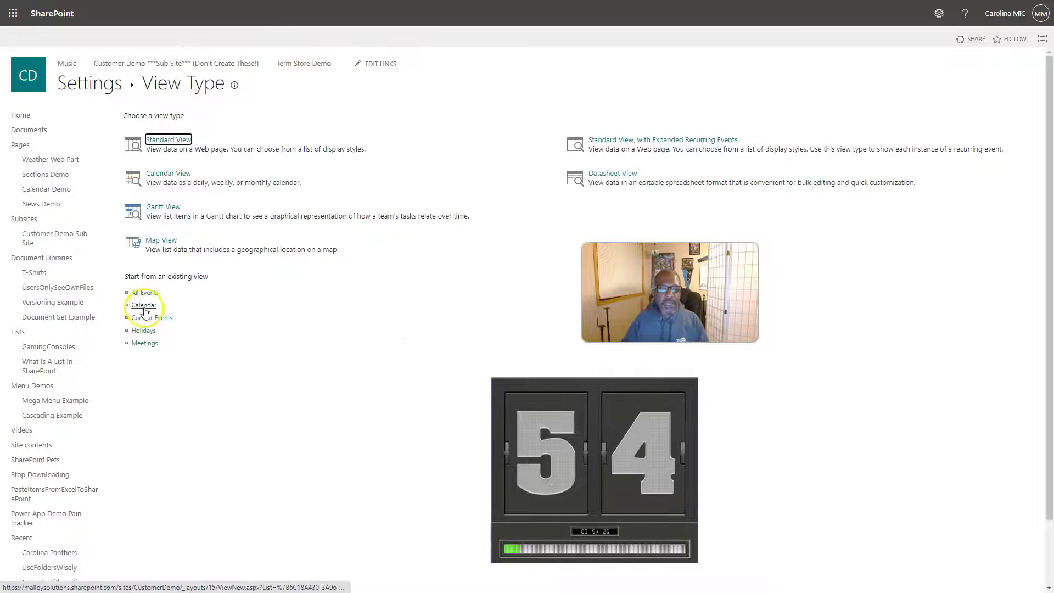
Create a Calendar-based view named 'Color Coded' that shows only items whose ID is blank
{"action": "left_click", "coordinate": [143, 308]}
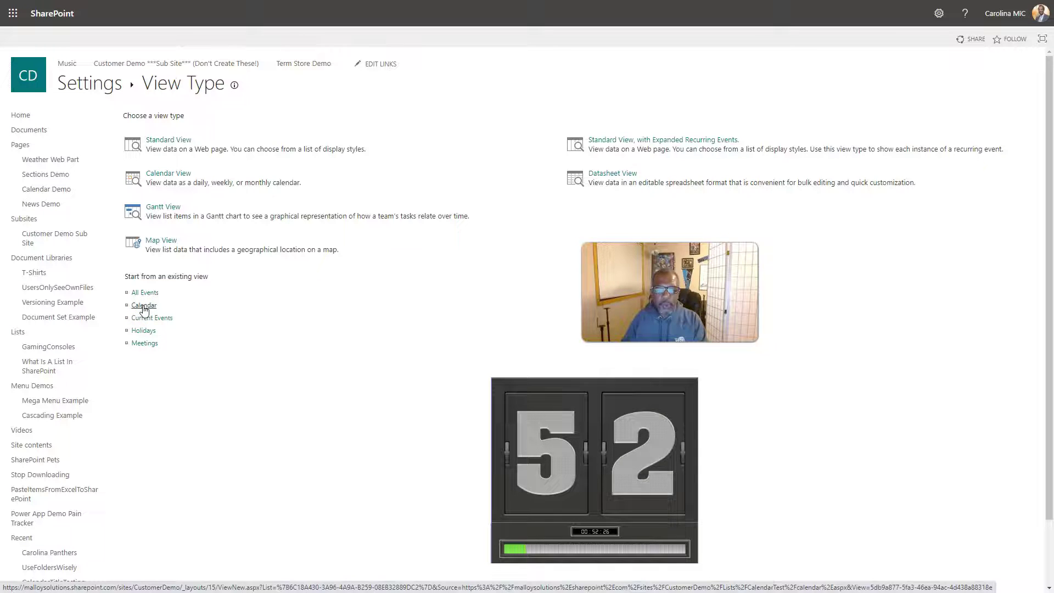
{"action": "left_click", "coordinate": [889, 161]}
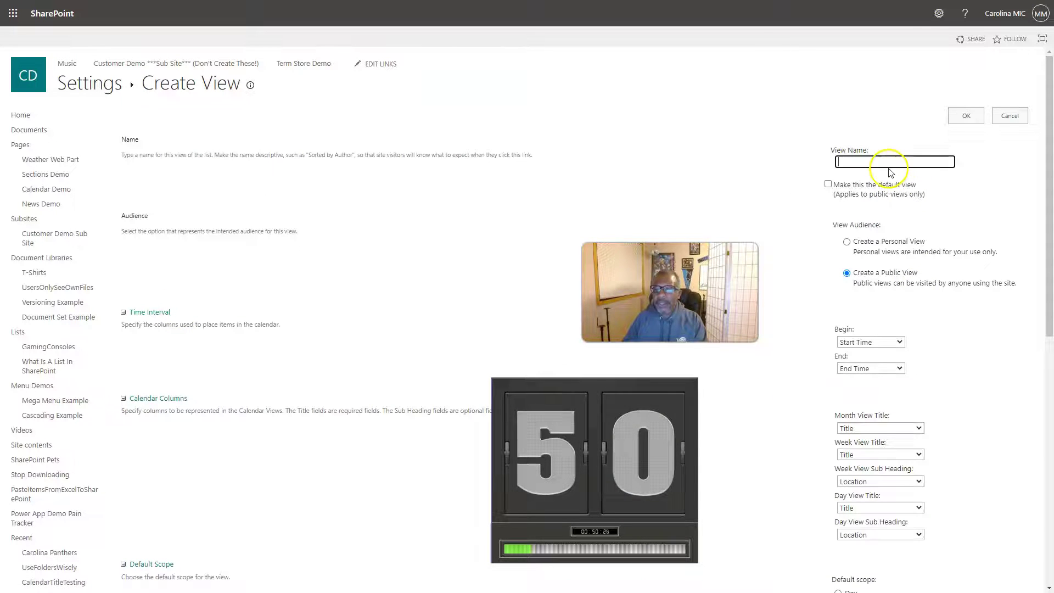
{"action": "type", "text": "C"}
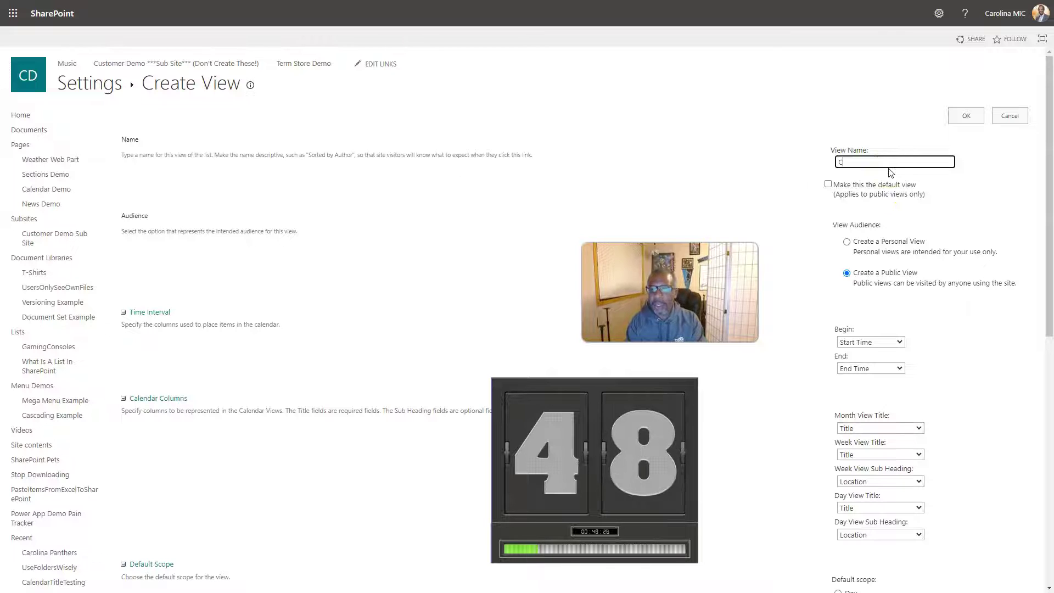
{"action": "type", "text": "olor Coded"}
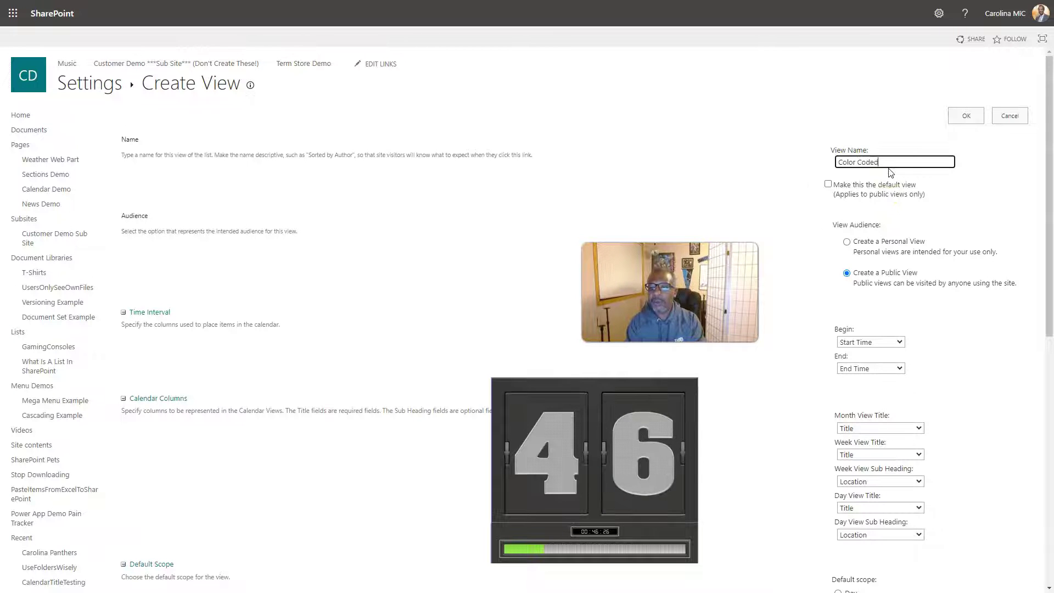
{"action": "scroll", "coordinate": [846, 357], "scroll_direction": "down", "scroll_amount": 5}
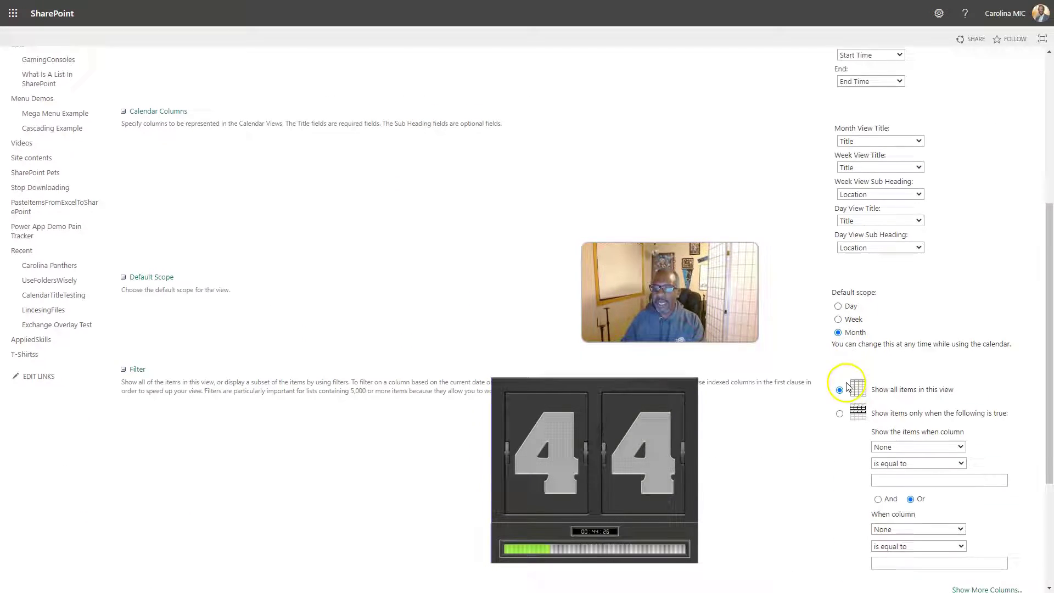
{"action": "left_click", "coordinate": [840, 371]}
{"action": "left_click", "coordinate": [881, 405]}
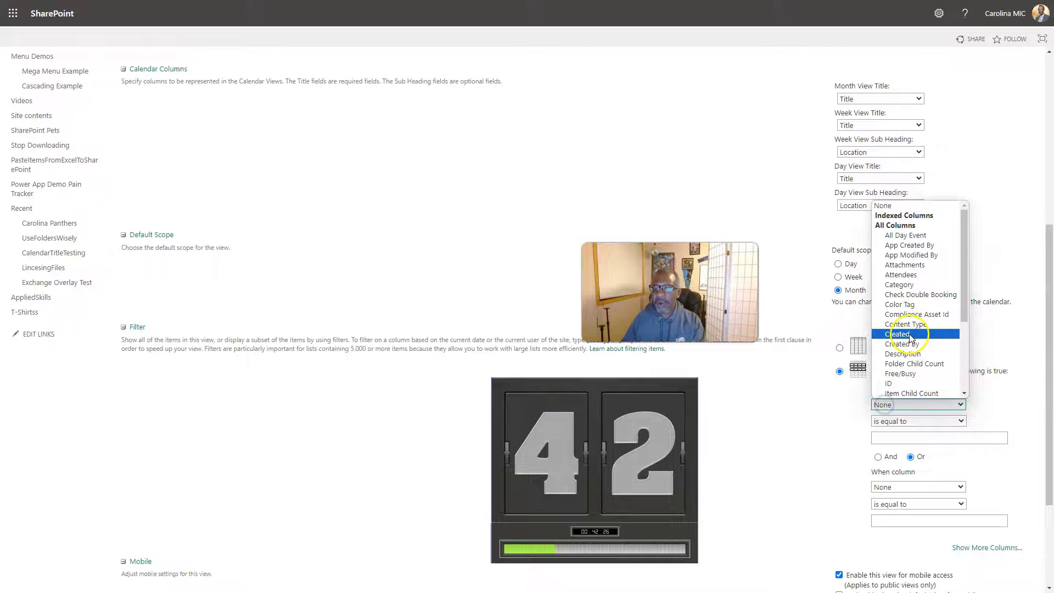
{"action": "left_click", "coordinate": [890, 383]}
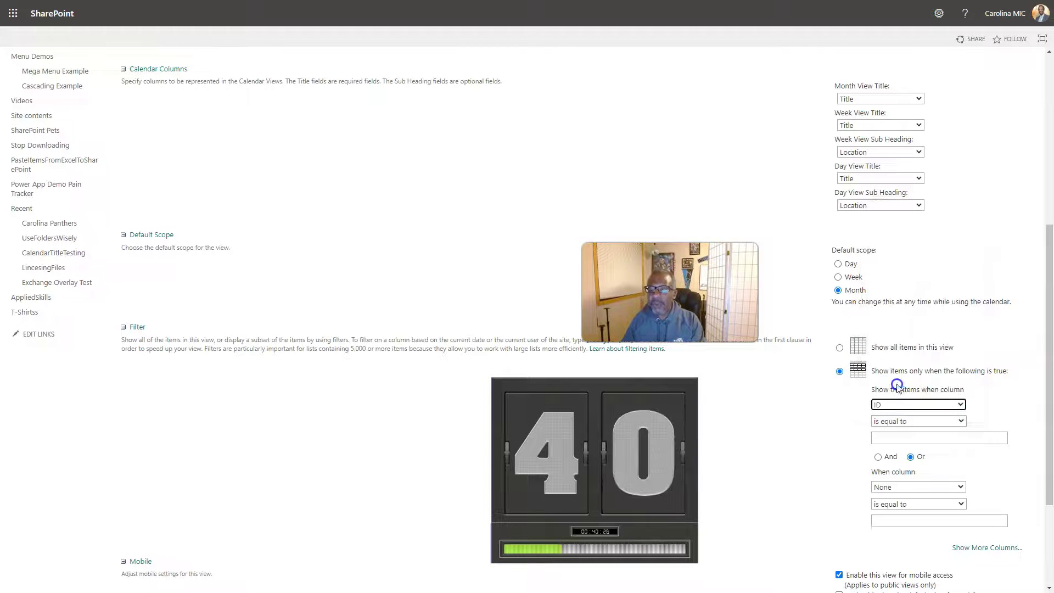
{"action": "left_click", "coordinate": [890, 438]}
{"action": "scroll", "coordinate": [900, 466], "scroll_direction": "down", "scroll_amount": 3}
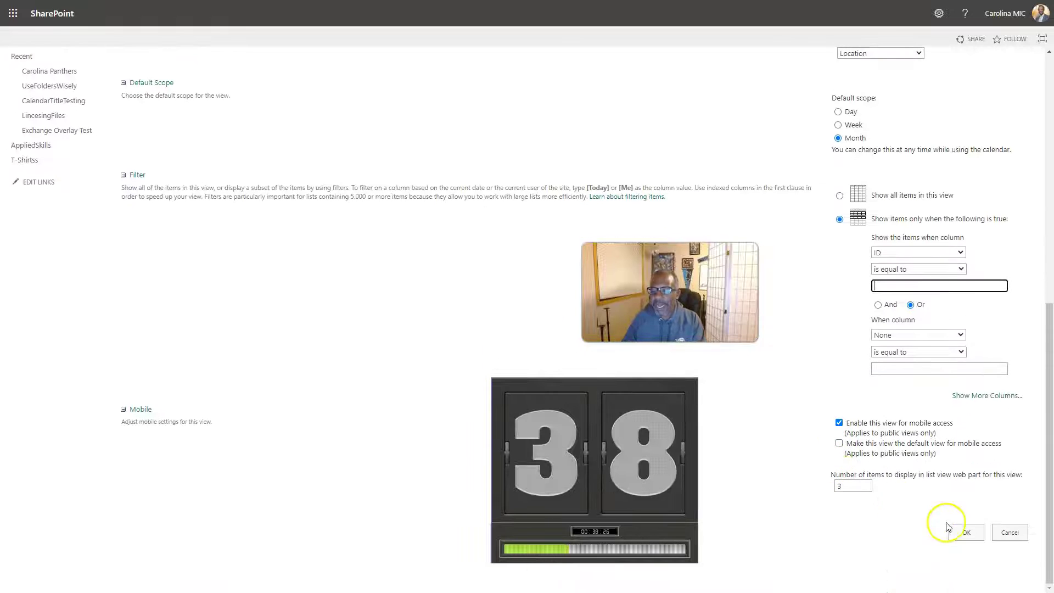
Save the Color Coded view, then switch to the regular Calendar view showing events
{"action": "left_click", "coordinate": [955, 532]}
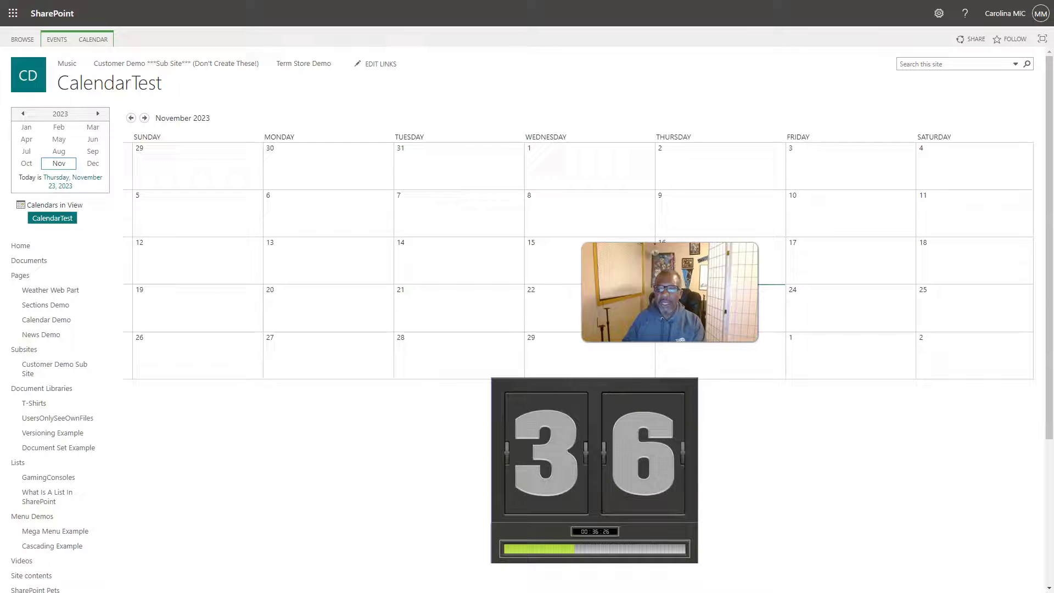
{"action": "left_click", "coordinate": [93, 40]}
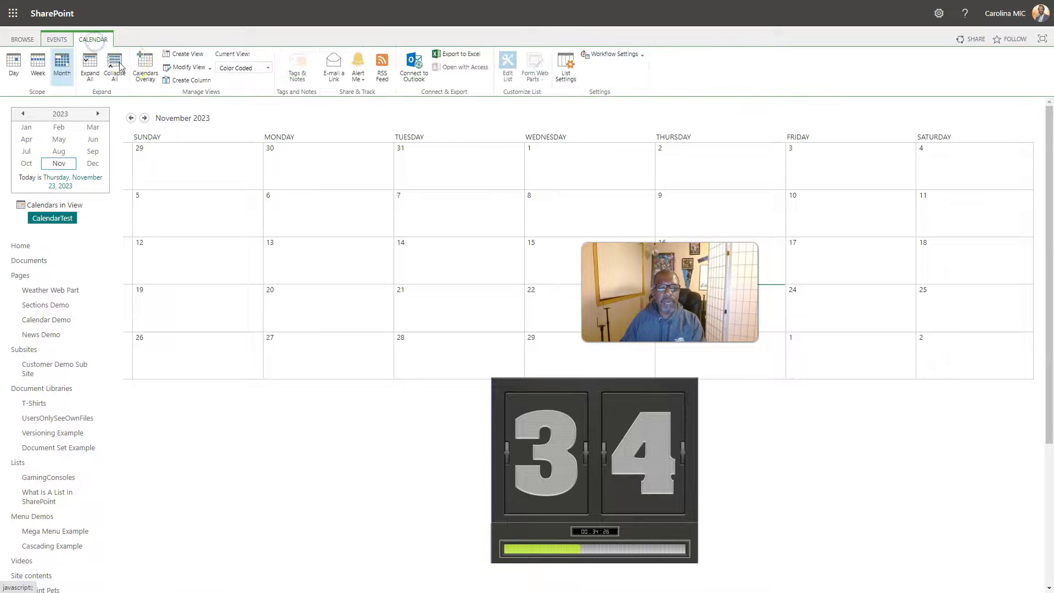
{"action": "left_click", "coordinate": [269, 67]}
{"action": "left_click", "coordinate": [237, 94]}
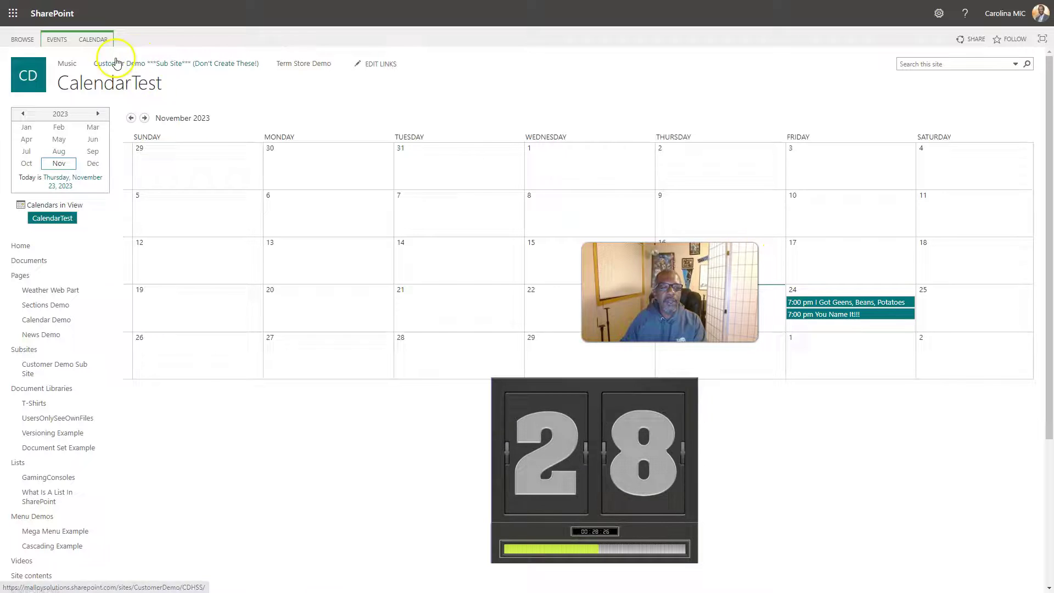
Return to the empty Color Coded view and open its Calendars Overlay settings
{"action": "left_click", "coordinate": [93, 40]}
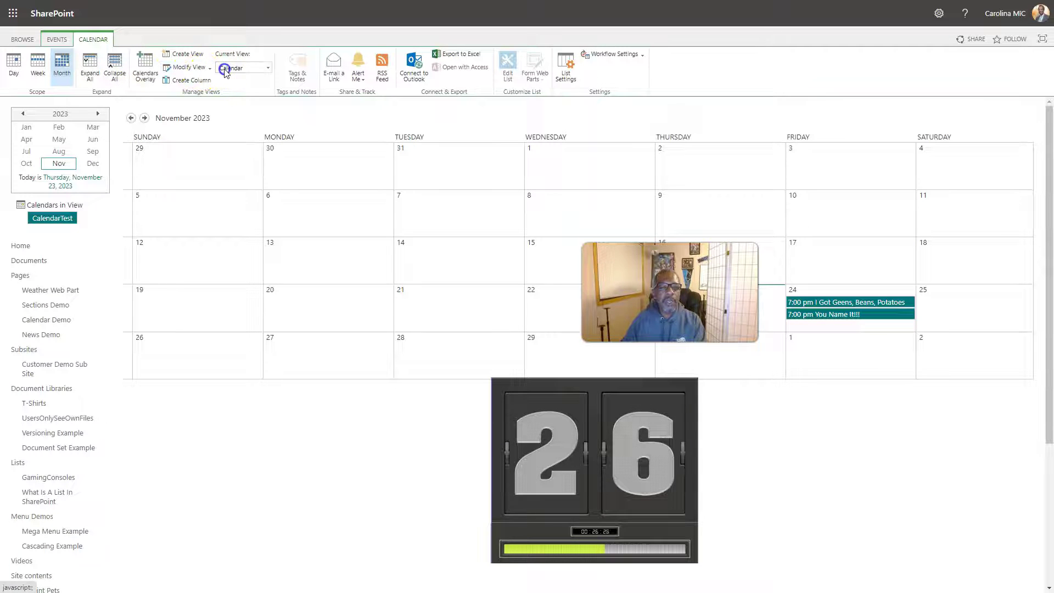
{"action": "left_click", "coordinate": [225, 68]}
{"action": "left_click", "coordinate": [225, 134]}
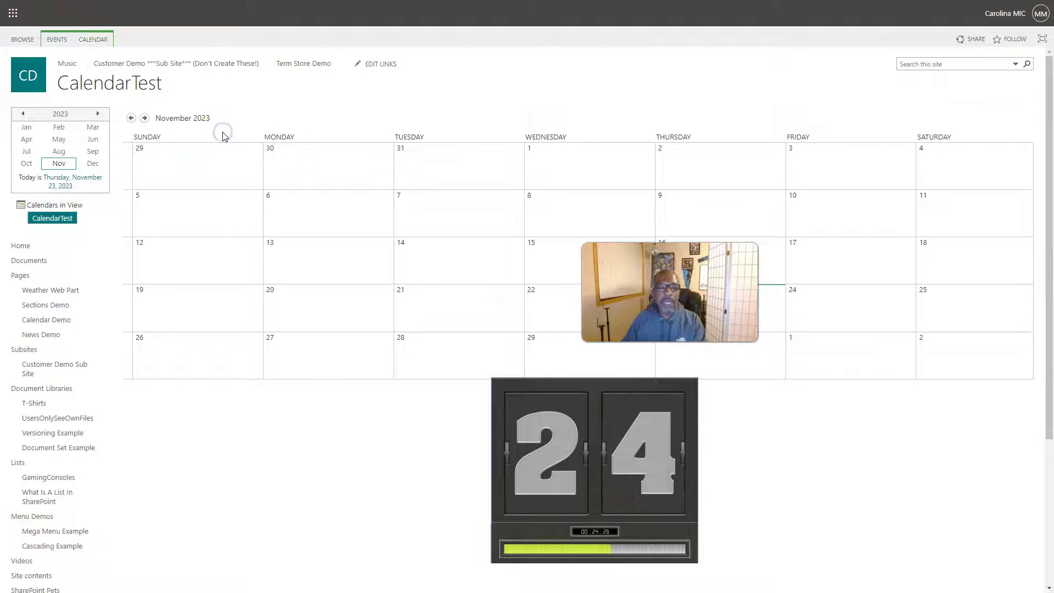
{"action": "left_click", "coordinate": [93, 39]}
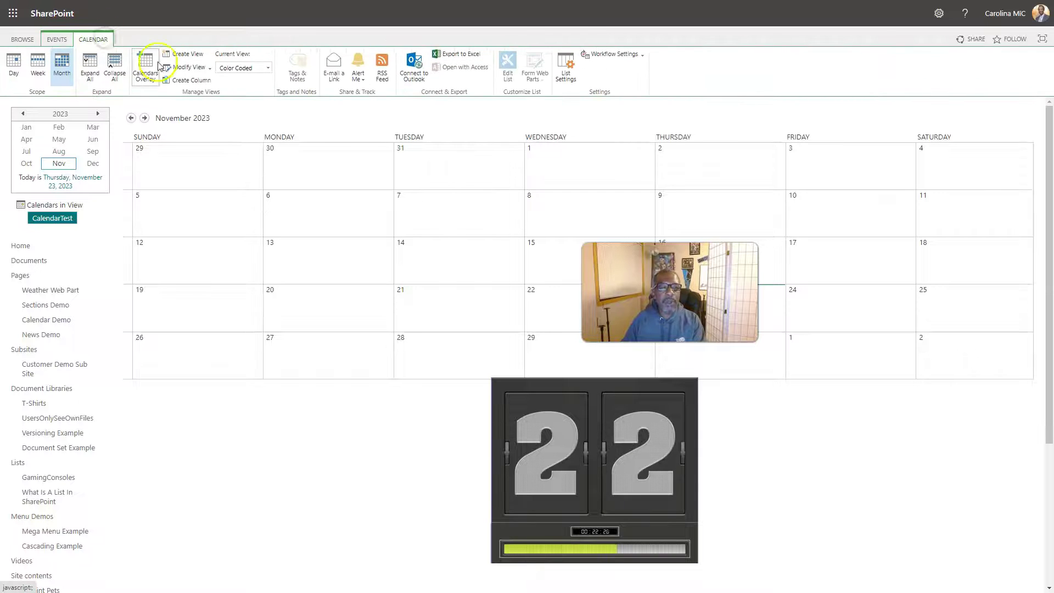
{"action": "left_click", "coordinate": [169, 68]}
{"action": "left_click", "coordinate": [144, 68]}
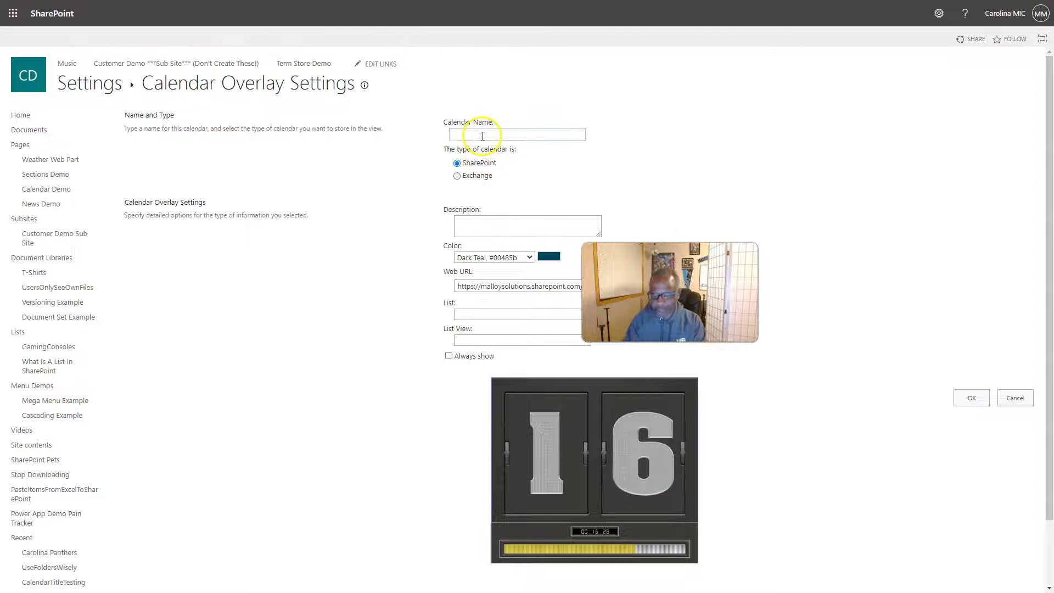
Add an always-shown overlay calendar named 'View' using the CalendarTest list's Meetings view
{"action": "left_click", "coordinate": [483, 136]}
{"action": "type", "text": "Vie"}
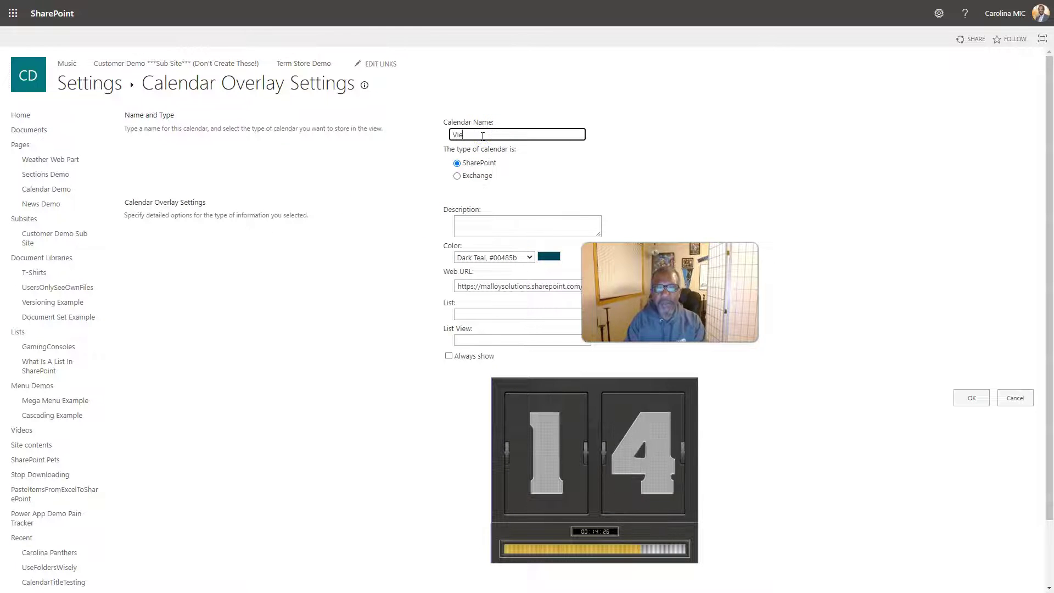
{"action": "type", "text": "w"}
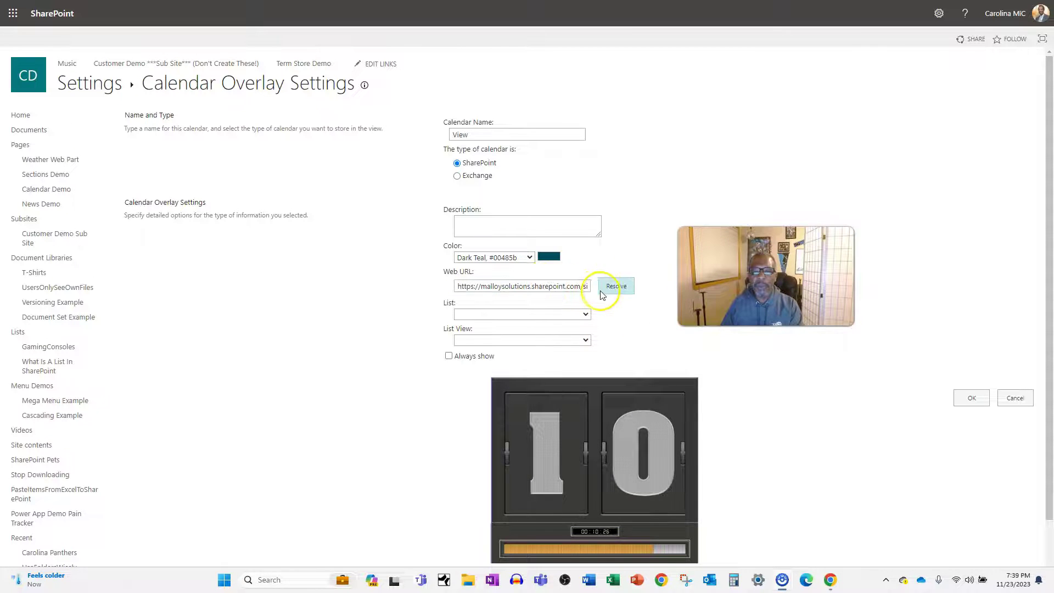
{"action": "left_click", "coordinate": [585, 312]}
{"action": "left_click", "coordinate": [607, 286]}
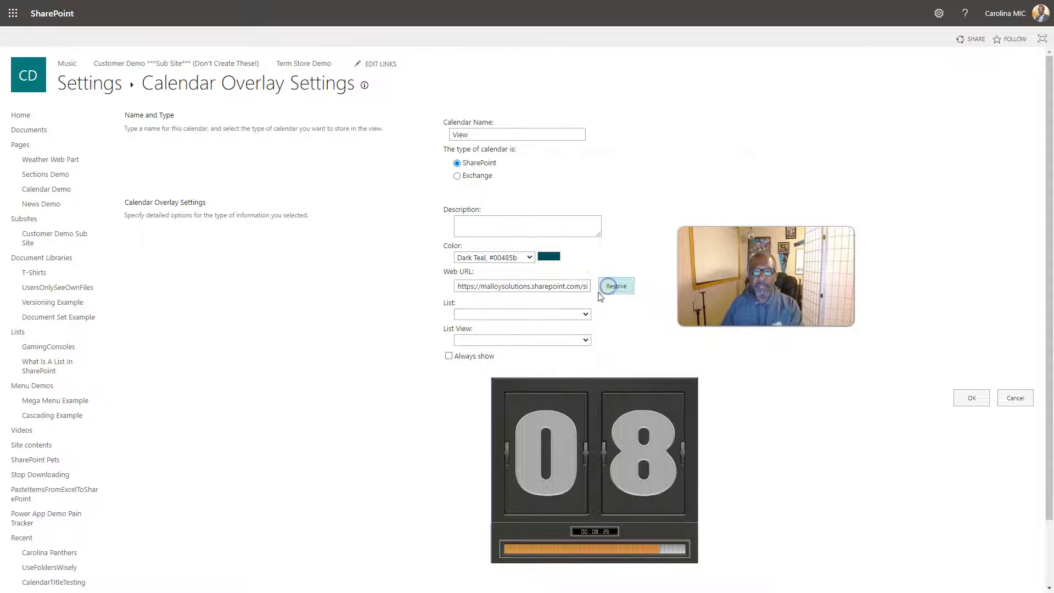
{"action": "left_click", "coordinate": [585, 314]}
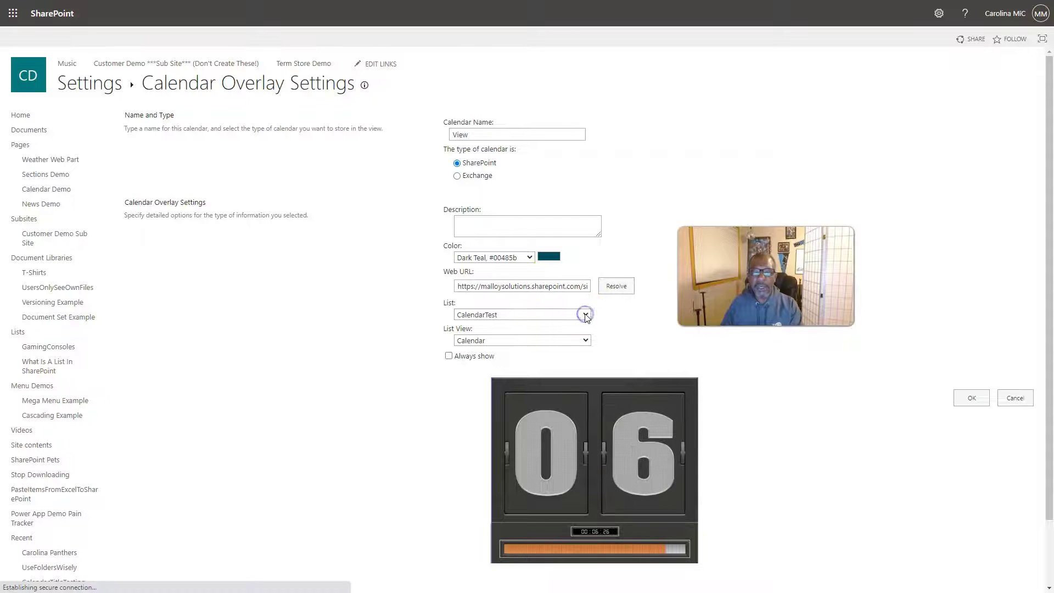
{"action": "left_click", "coordinate": [555, 339]}
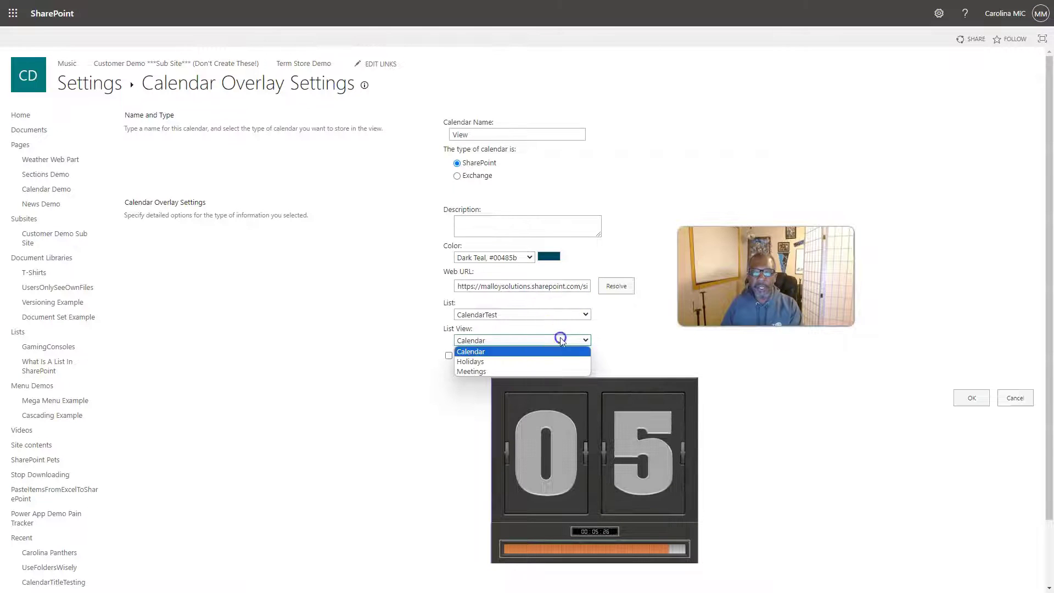
{"action": "left_click", "coordinate": [519, 371]}
{"action": "left_click", "coordinate": [475, 355]}
{"action": "left_click", "coordinate": [975, 403]}
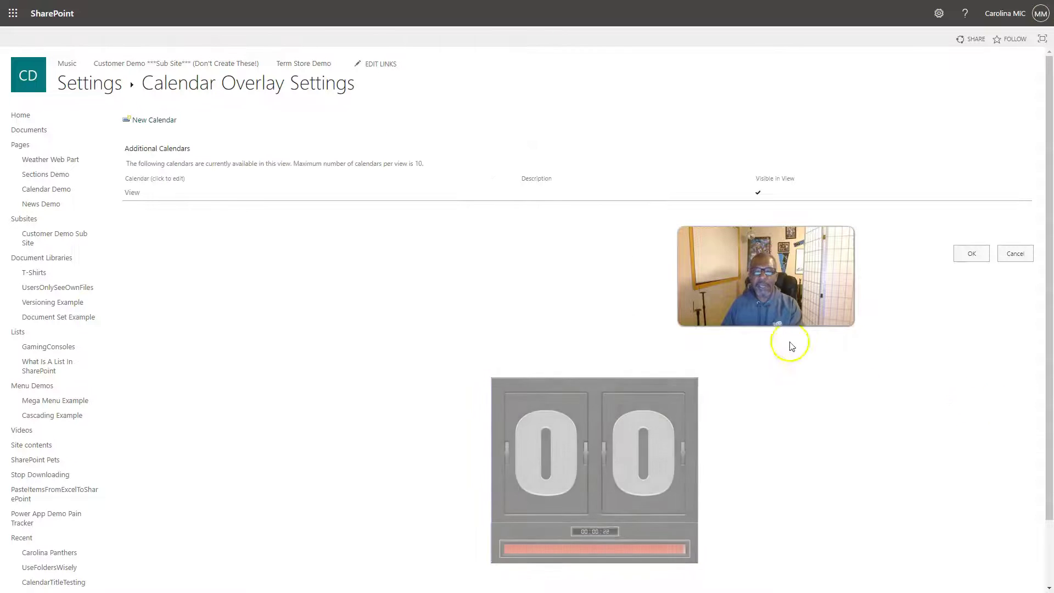
Add a red (#ed0033) always-shown overlay 'Holidays' from CalendarTest's Holidays view
{"action": "left_click", "coordinate": [150, 123]}
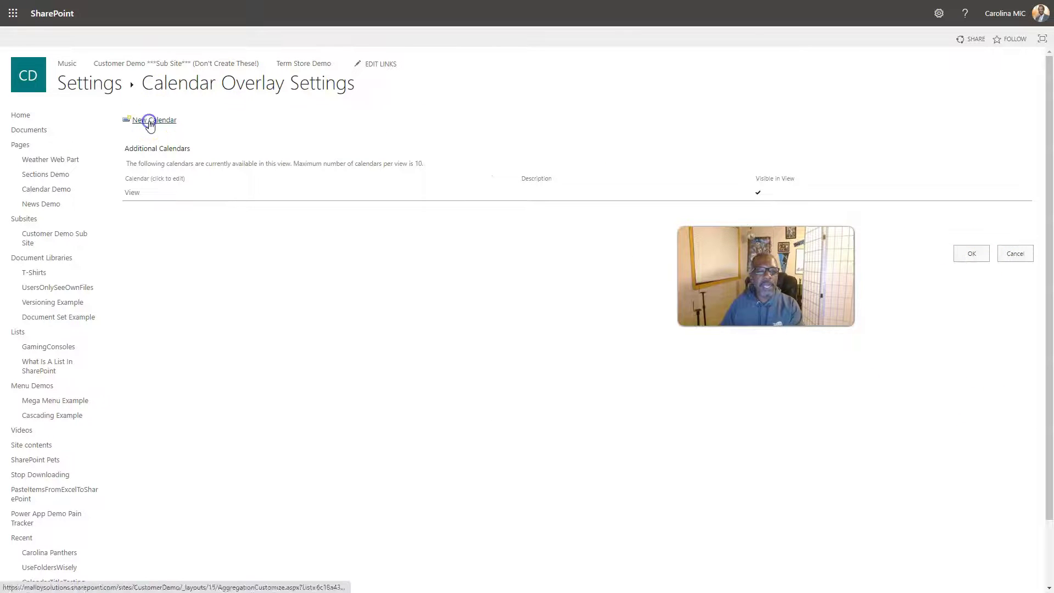
{"action": "left_click", "coordinate": [473, 131]}
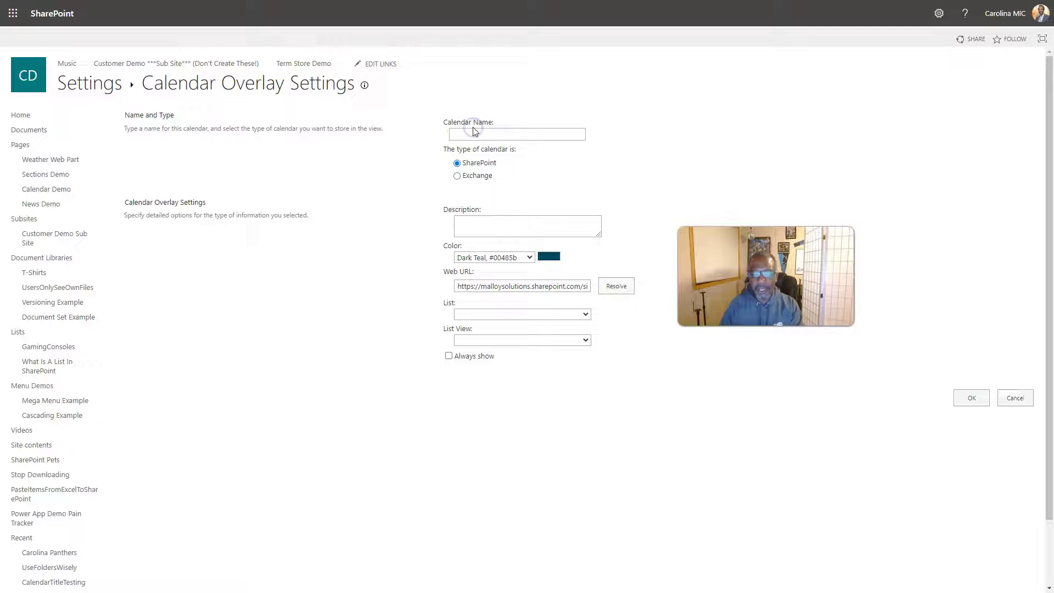
{"action": "type", "text": "Holid"}
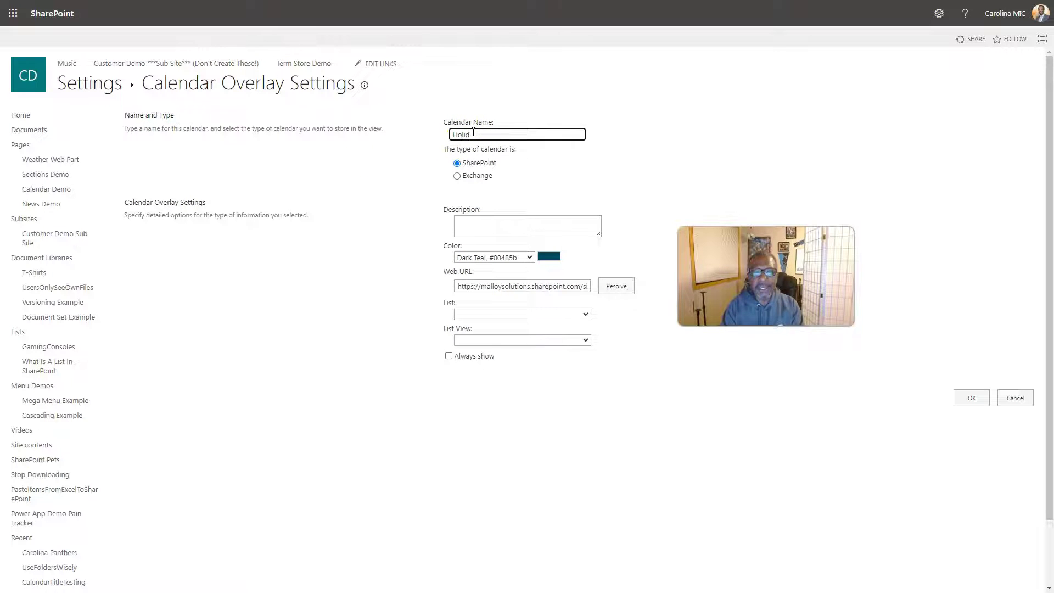
{"action": "type", "text": "ays"}
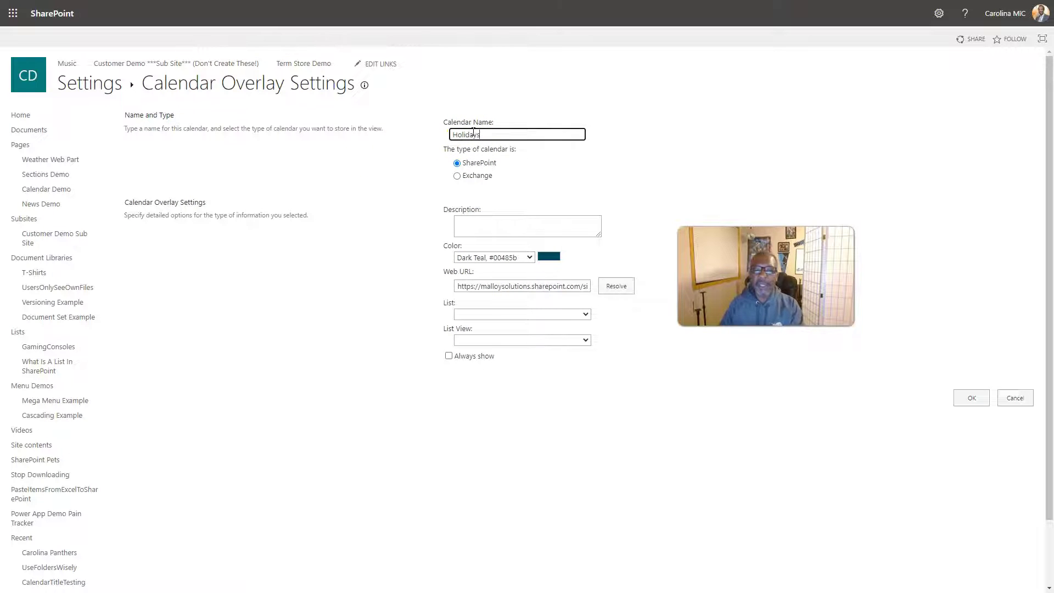
{"action": "left_click", "coordinate": [528, 256]}
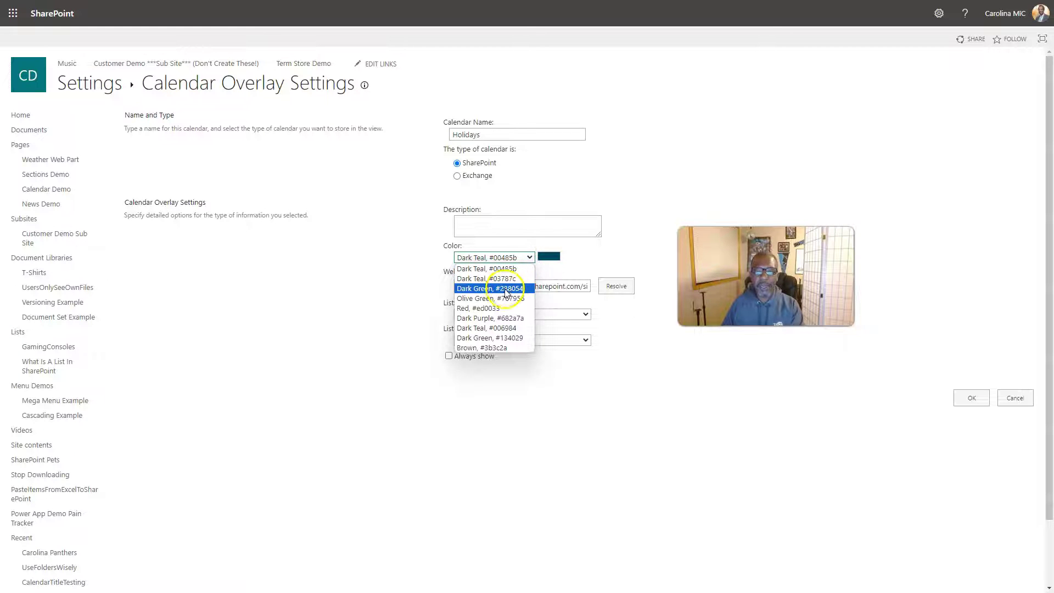
{"action": "left_click", "coordinate": [496, 309]}
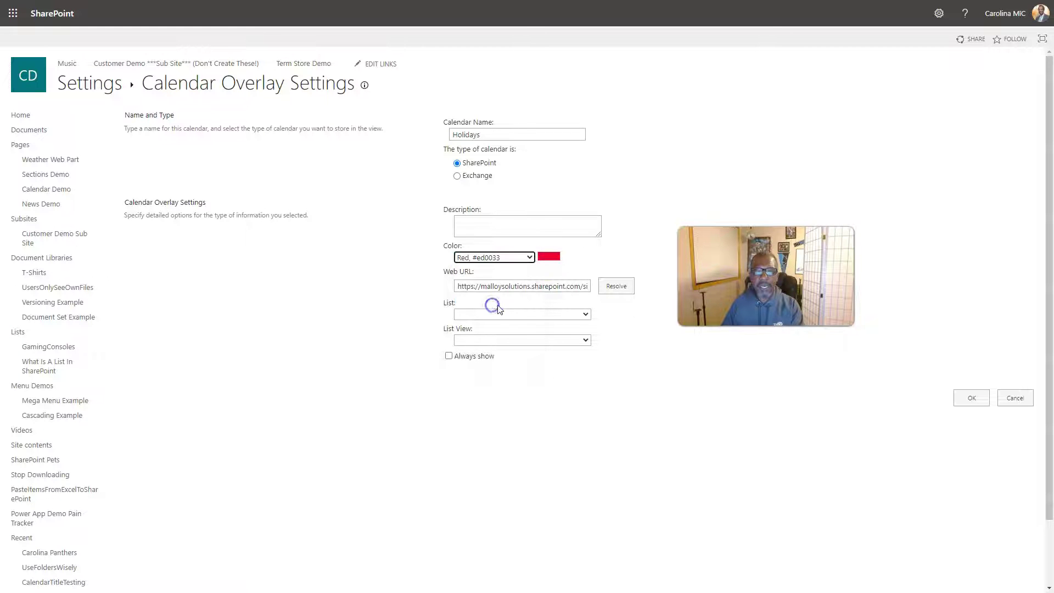
{"action": "left_click", "coordinate": [586, 314]}
{"action": "left_click", "coordinate": [611, 292]}
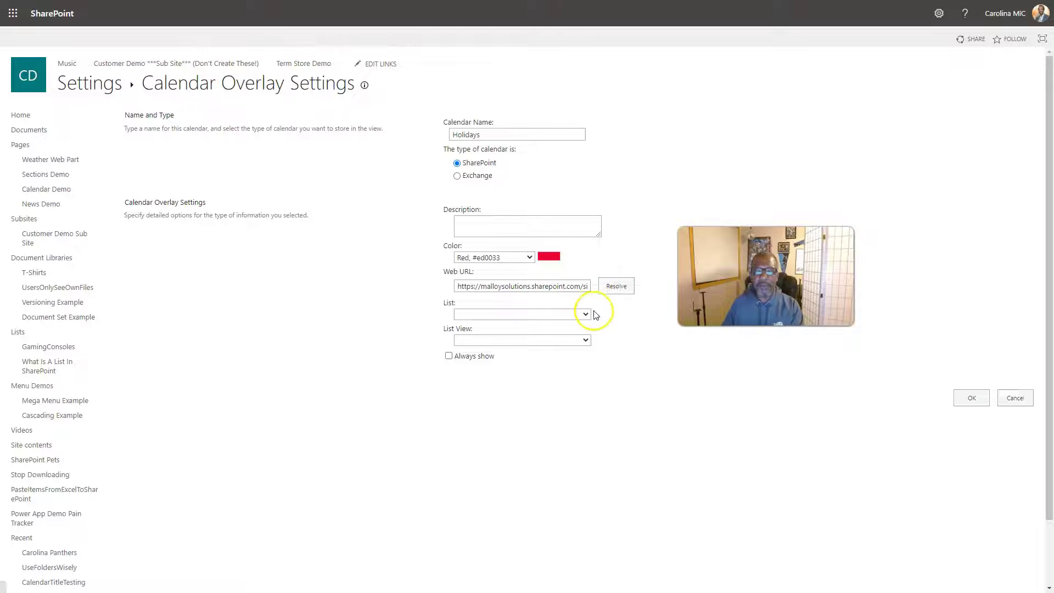
{"action": "left_click", "coordinate": [586, 339]}
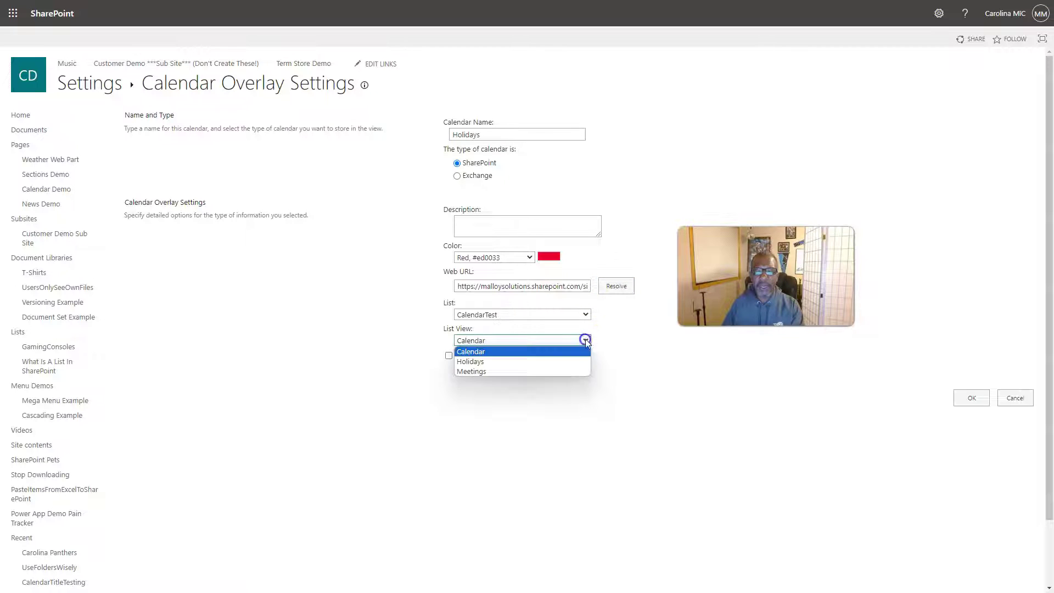
{"action": "left_click", "coordinate": [554, 361]}
{"action": "left_click", "coordinate": [488, 358]}
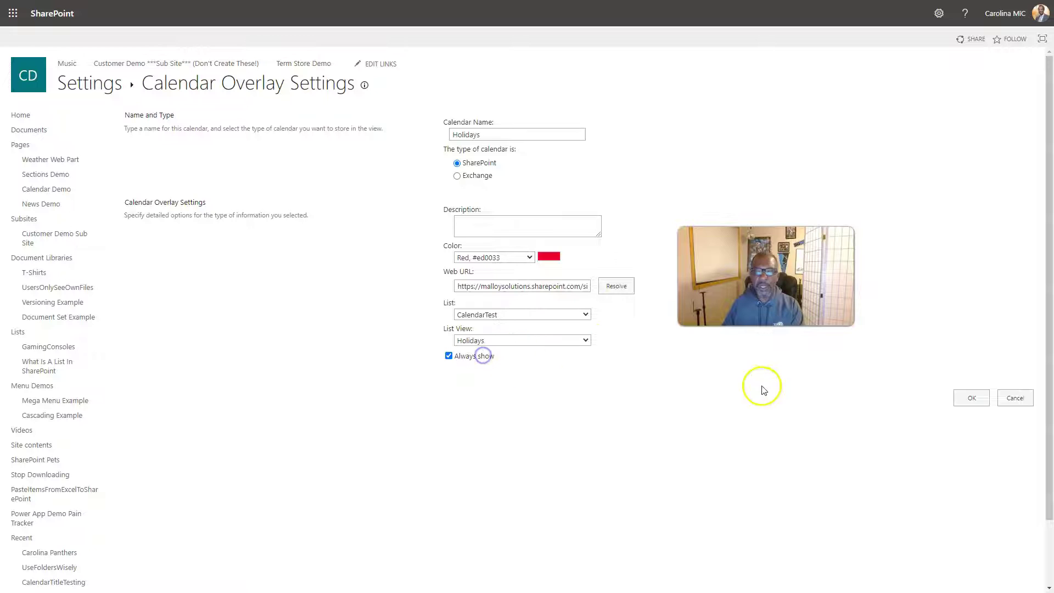
Save the Holidays overlay and the overlay settings to return to the CalendarTest month calendar
{"action": "left_click", "coordinate": [969, 398]}
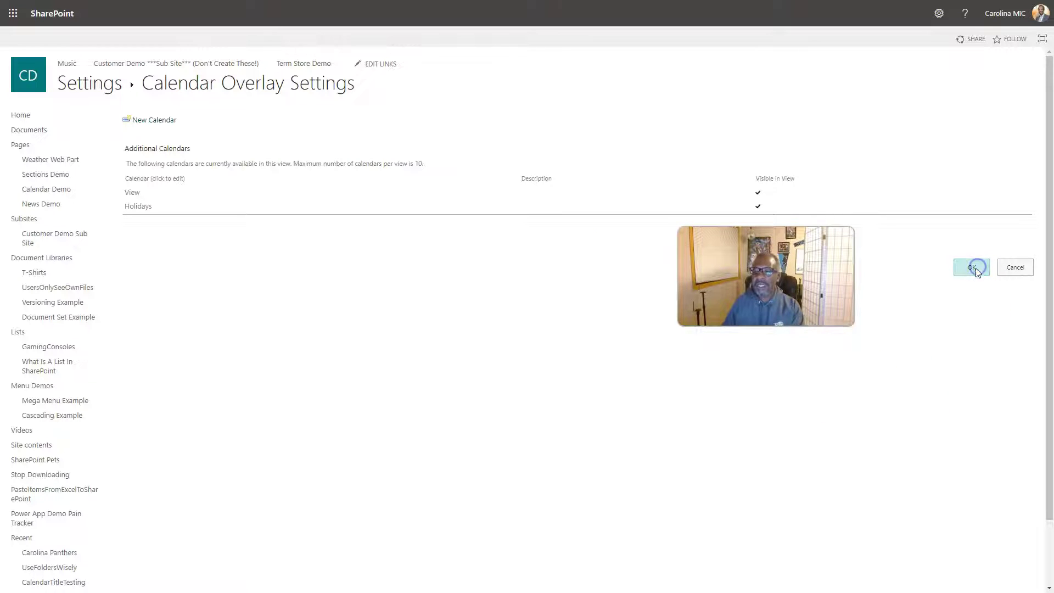
{"action": "left_click", "coordinate": [975, 269]}
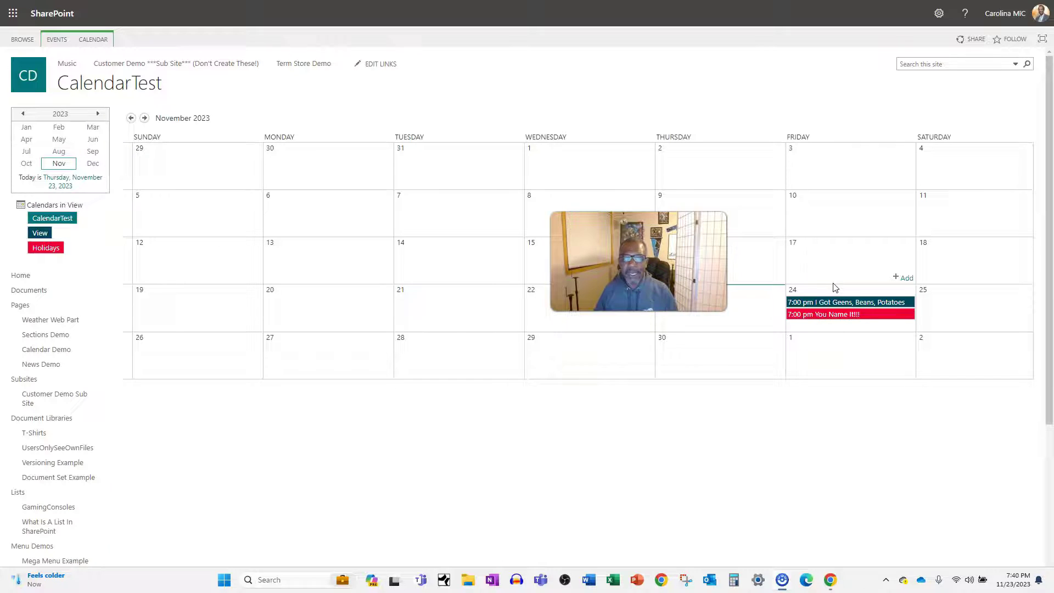
{"action": "left_click", "coordinate": [834, 284]}
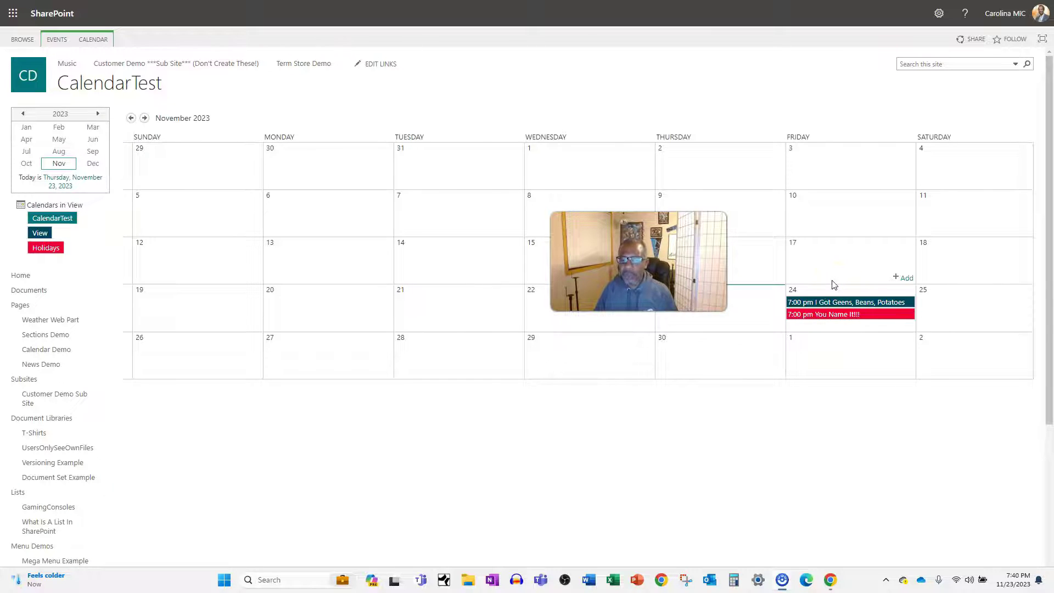
Switch CalendarTest to its plain Calendar view, where both November 24 events appear teal
{"action": "left_click", "coordinate": [95, 41]}
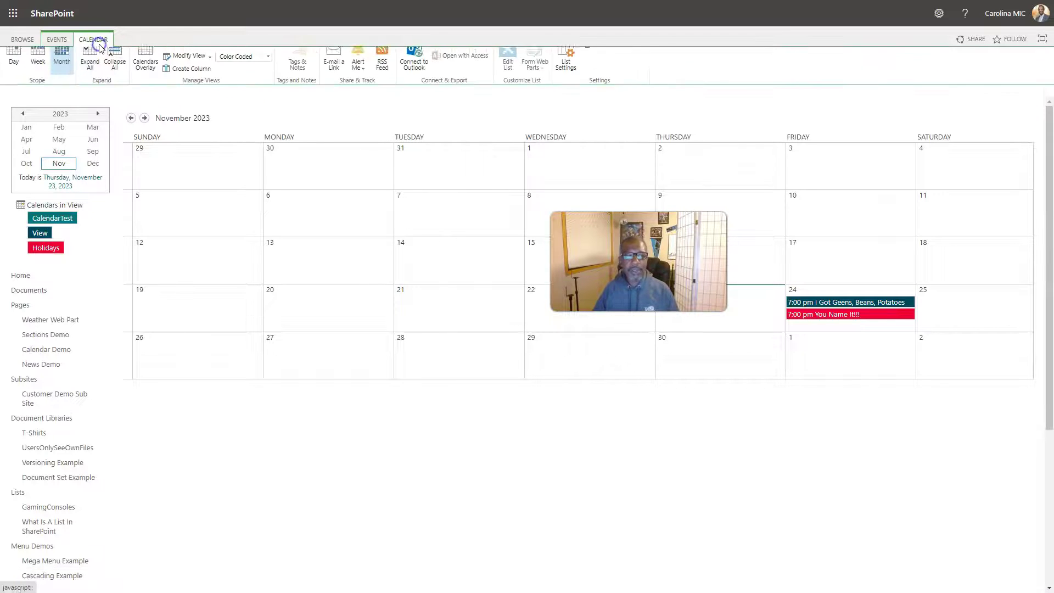
{"action": "left_click", "coordinate": [267, 67]}
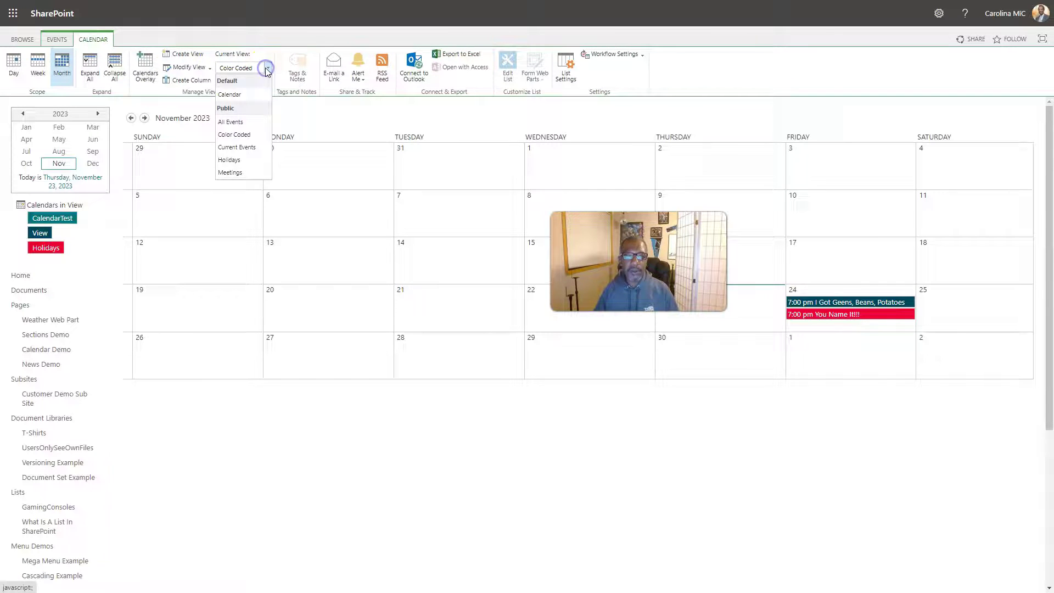
{"action": "left_click", "coordinate": [236, 95]}
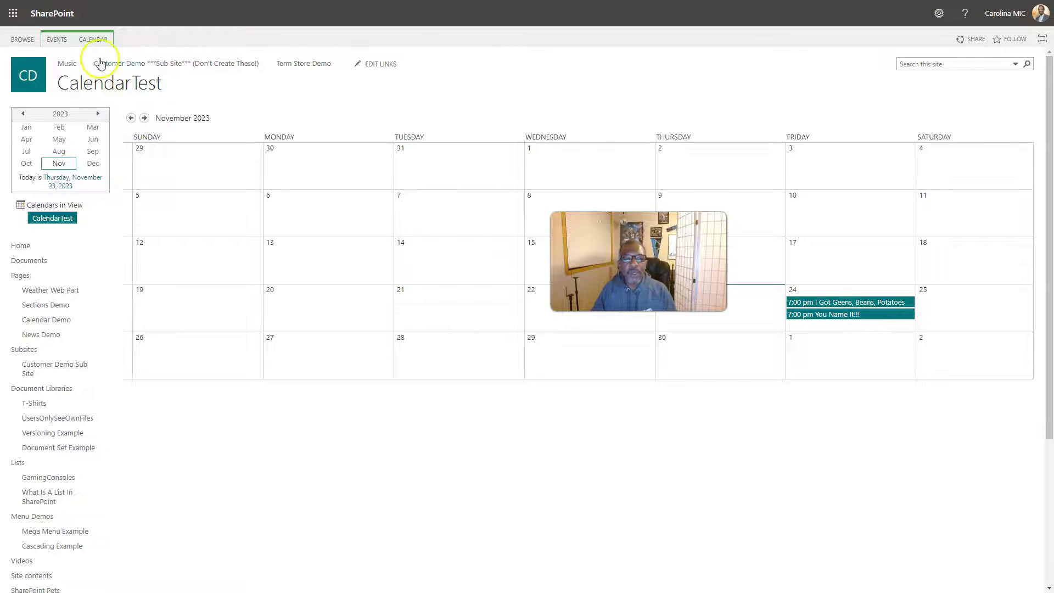
Look over the Calendar-based new view options, then go to the CalendarTest list settings page
{"action": "left_click", "coordinate": [99, 40]}
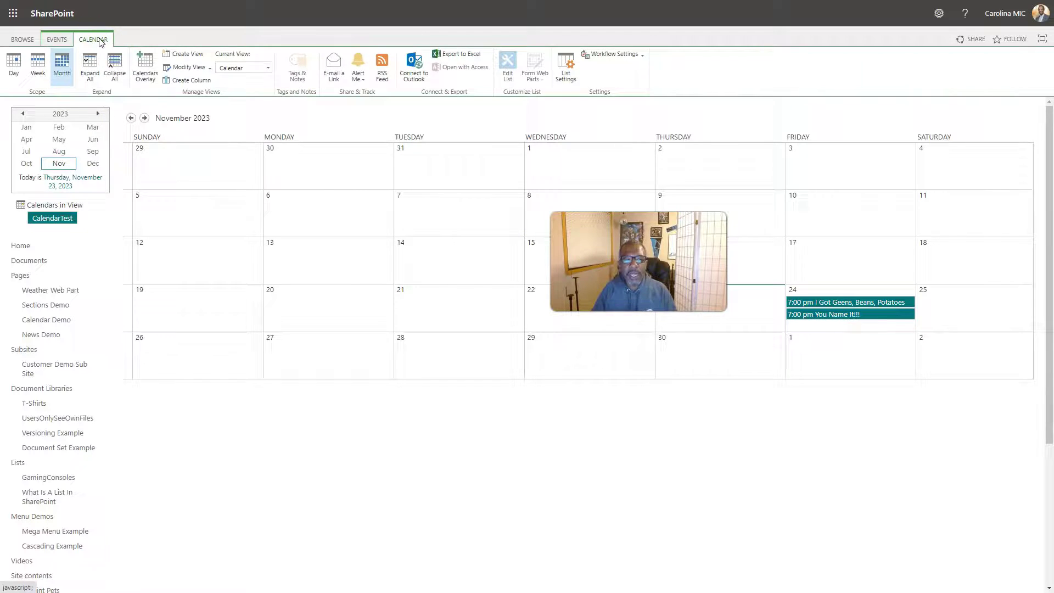
{"action": "left_click", "coordinate": [181, 55]}
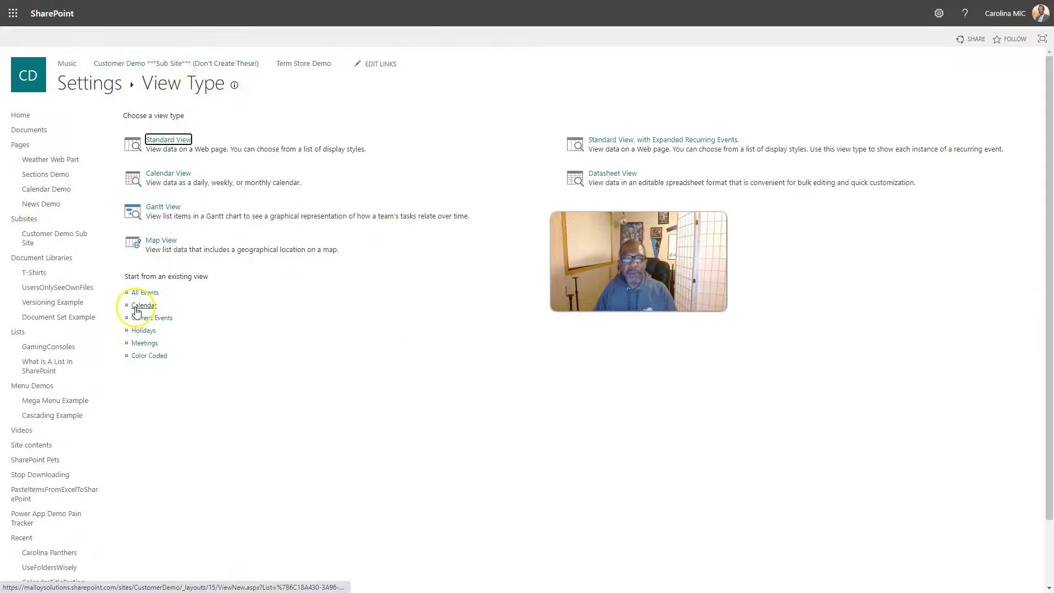
{"action": "left_click", "coordinate": [138, 306]}
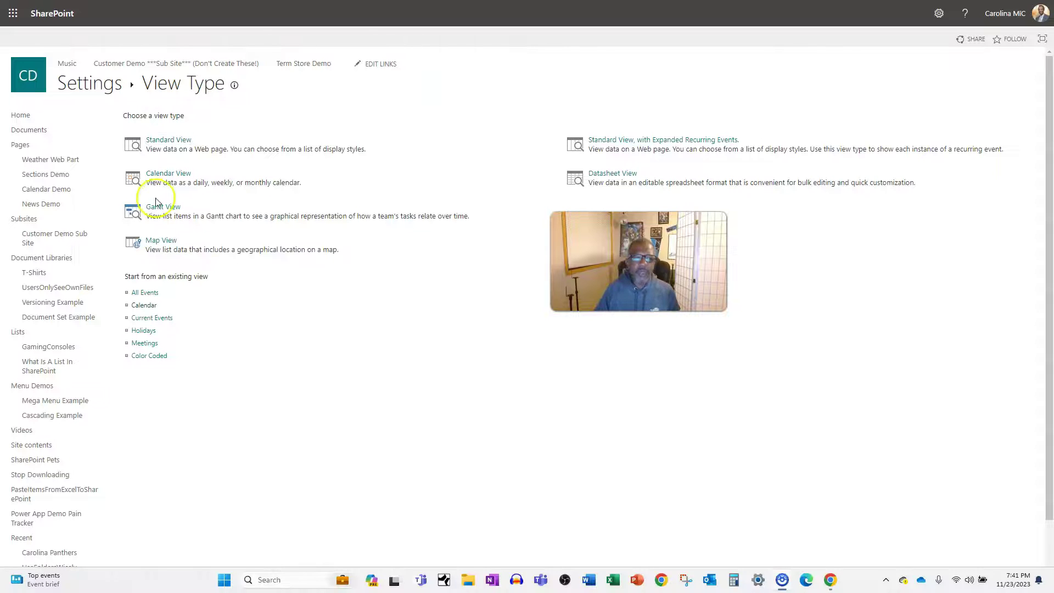
{"action": "left_click", "coordinate": [100, 92]}
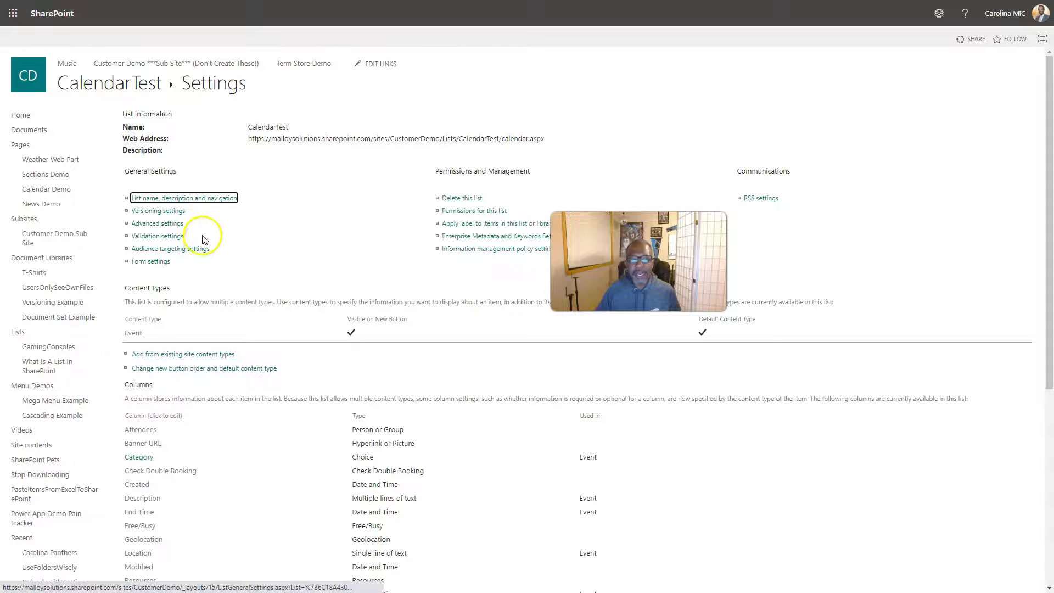
Return from list settings to the CalendarTest November 2023 month calendar
{"action": "left_click", "coordinate": [117, 92]}
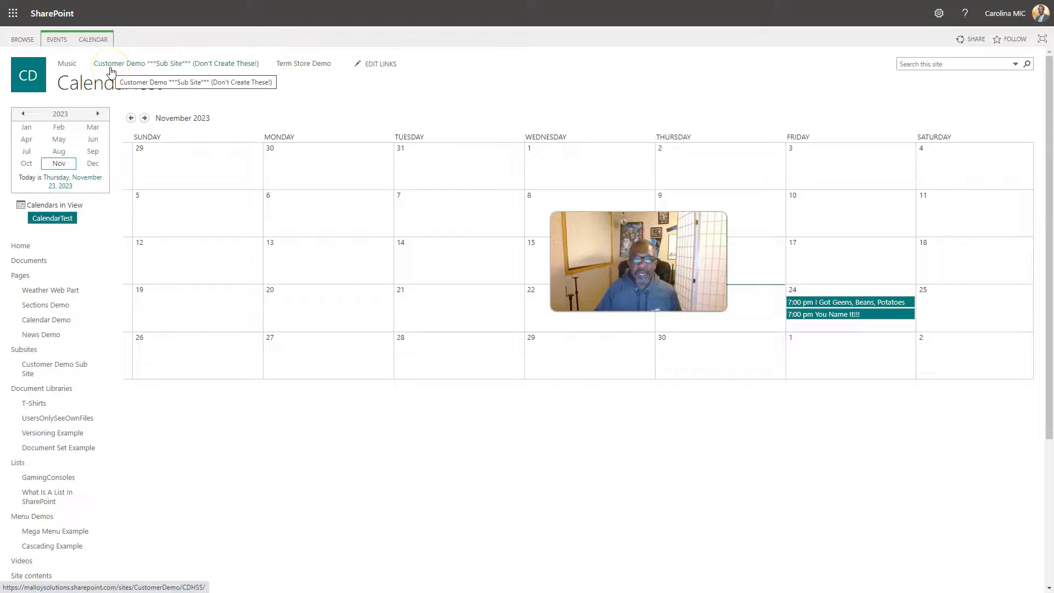
Choose the Color Coded view from the Current View list, past the Meetings and Holidays entries
{"action": "left_click", "coordinate": [87, 42]}
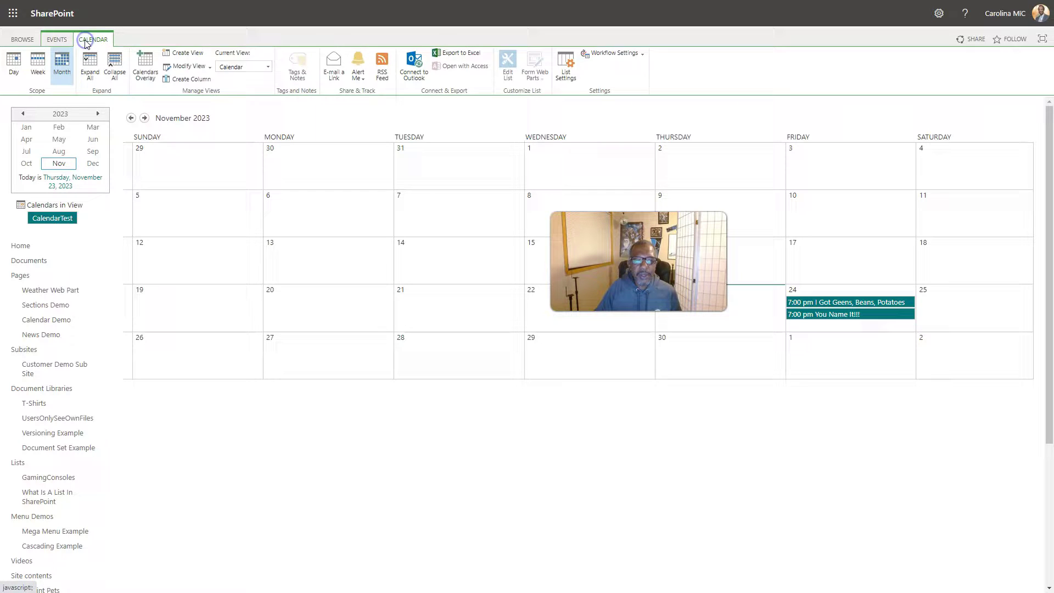
{"action": "left_click", "coordinate": [269, 68]}
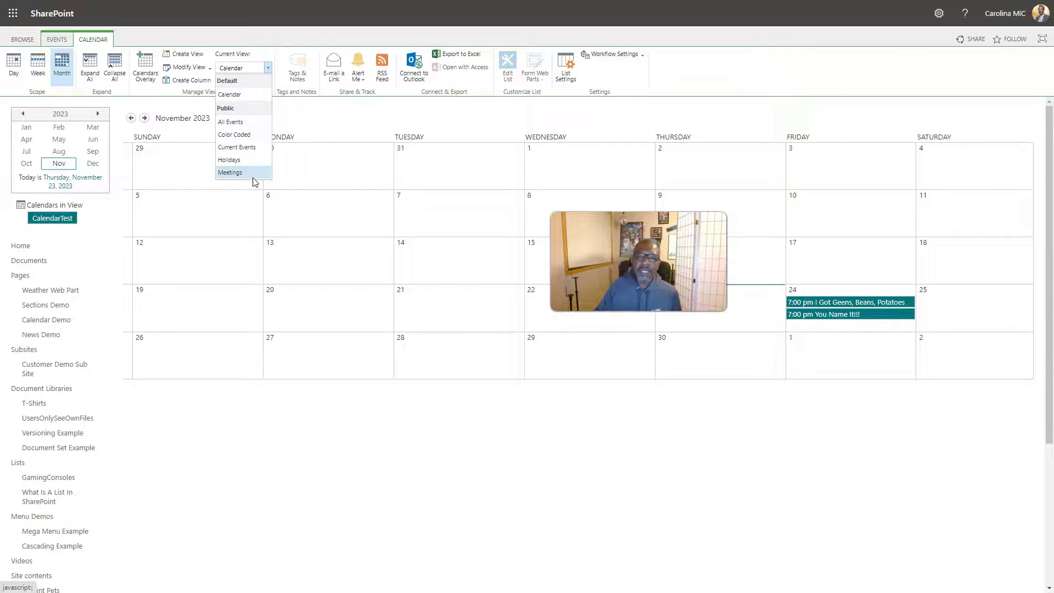
{"action": "left_click", "coordinate": [239, 172]}
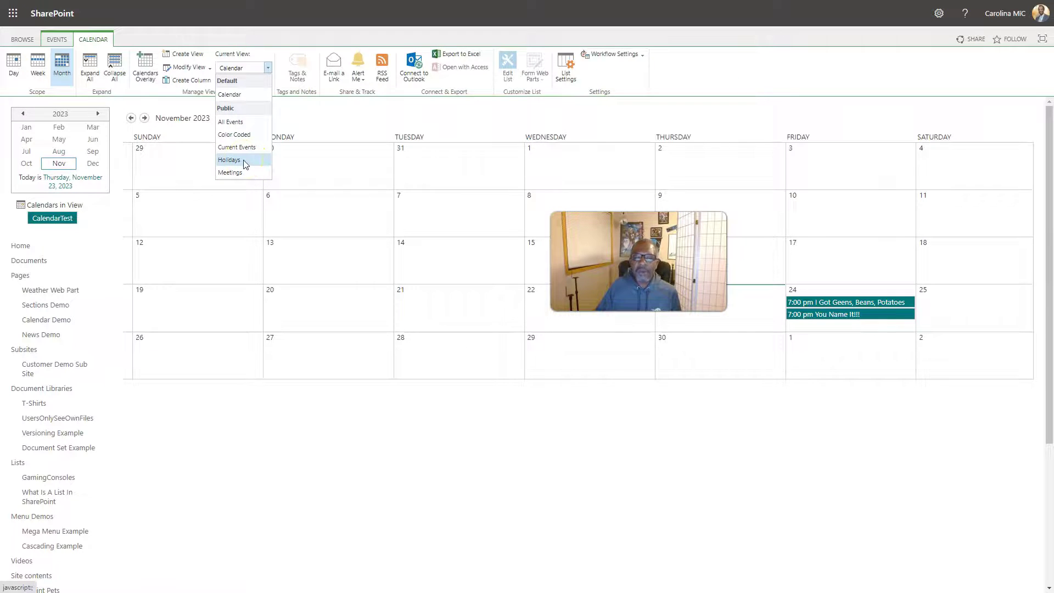
{"action": "left_click", "coordinate": [236, 165]}
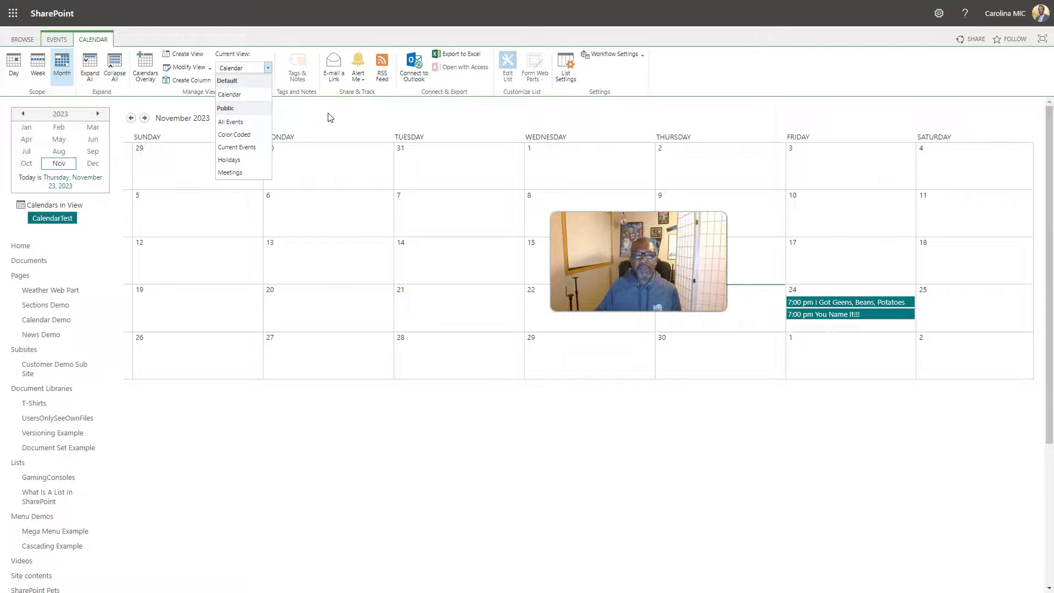
{"action": "left_click", "coordinate": [234, 135]}
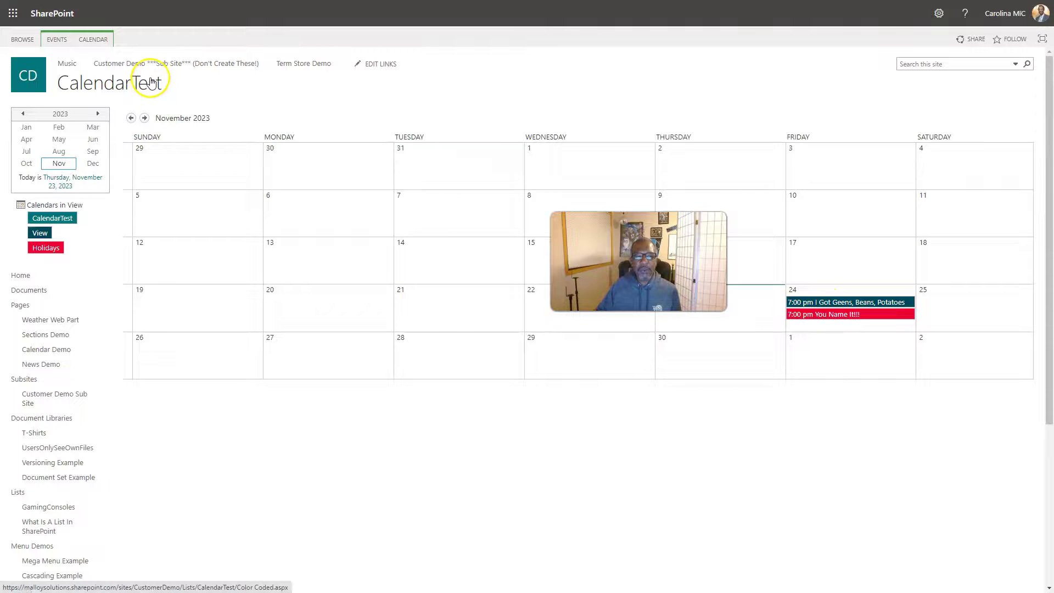
{"action": "left_click", "coordinate": [95, 40]}
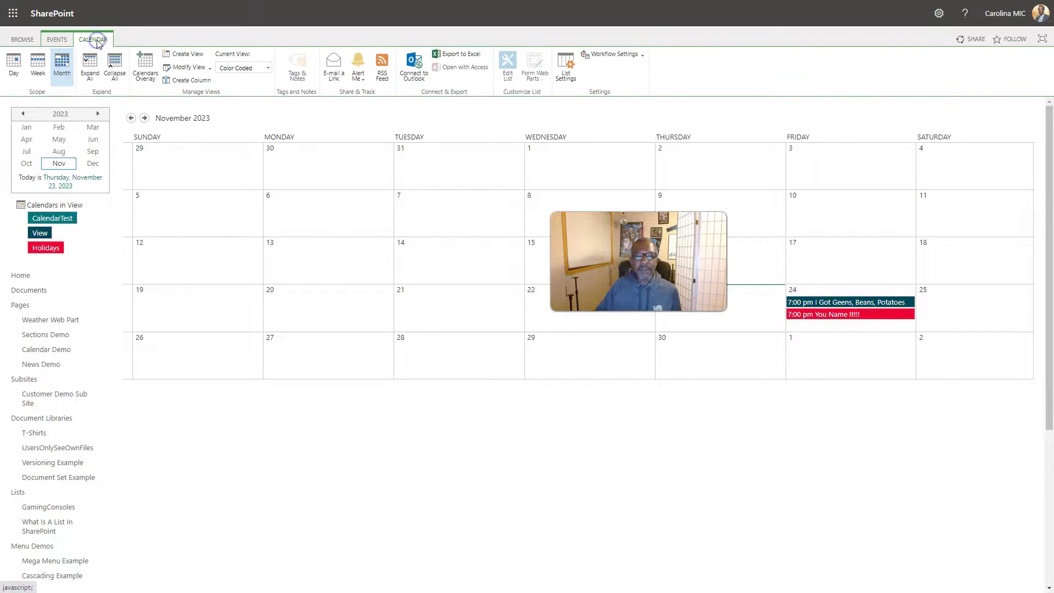
{"action": "left_click", "coordinate": [183, 68]}
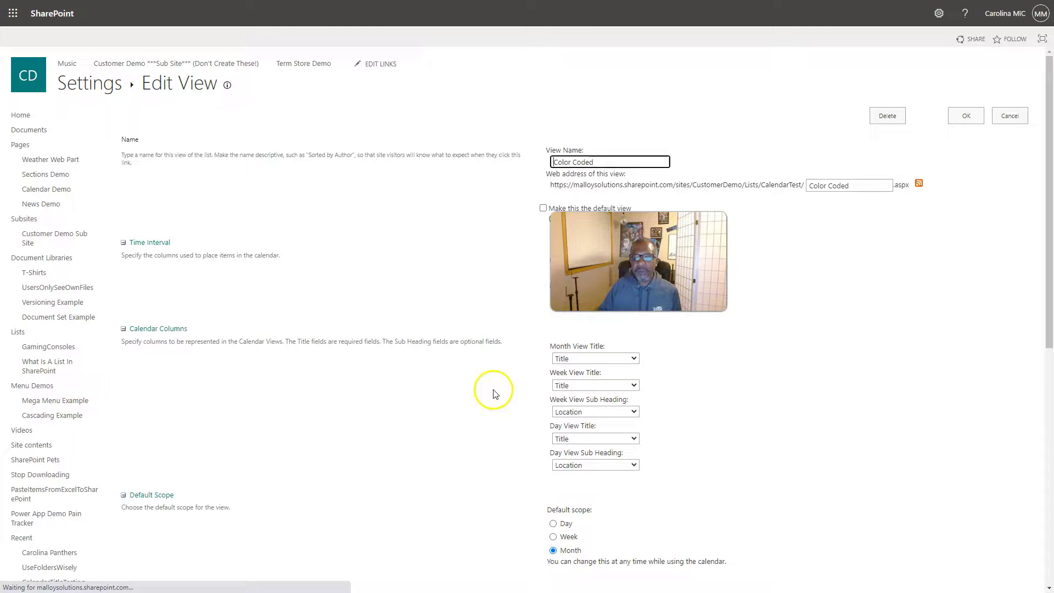
{"action": "scroll", "coordinate": [477, 433], "scroll_direction": "down", "scroll_amount": 4}
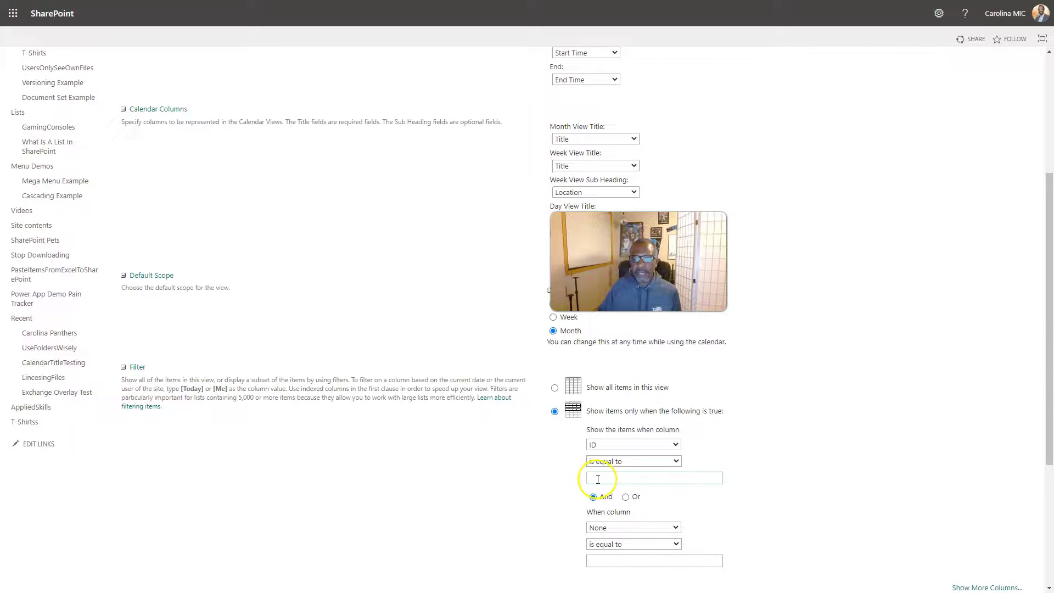
{"action": "scroll", "coordinate": [577, 469], "scroll_direction": "down", "scroll_amount": 3}
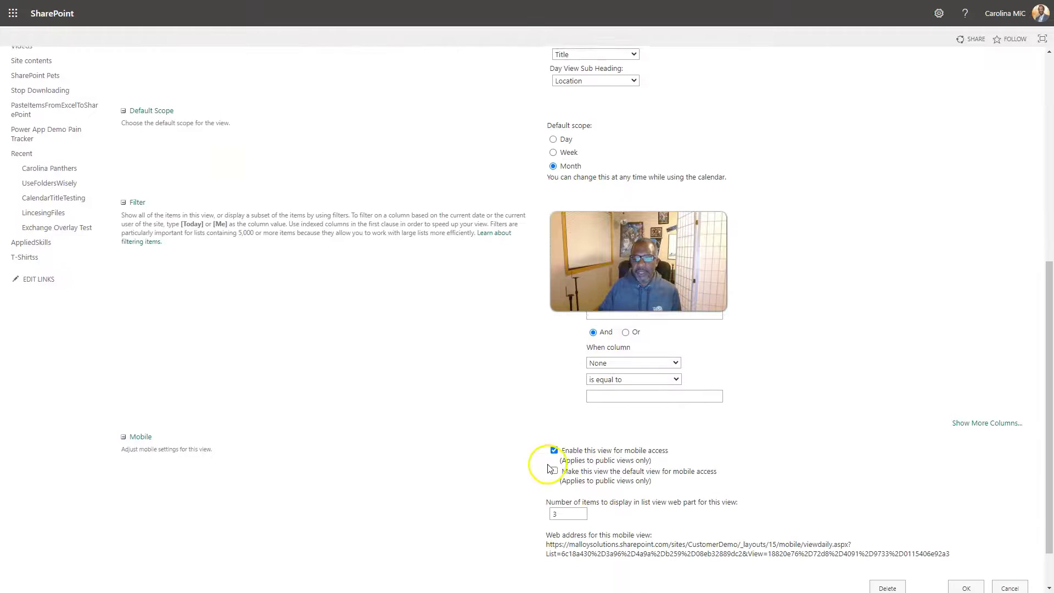
{"action": "scroll", "coordinate": [549, 467], "scroll_direction": "down", "scroll_amount": 1}
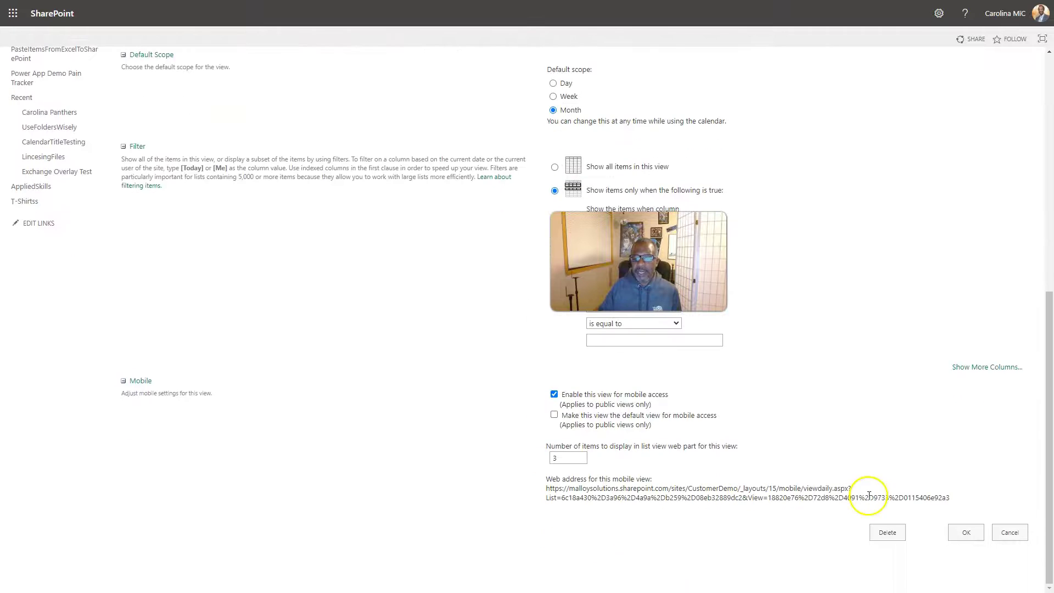
{"action": "left_click", "coordinate": [960, 528]}
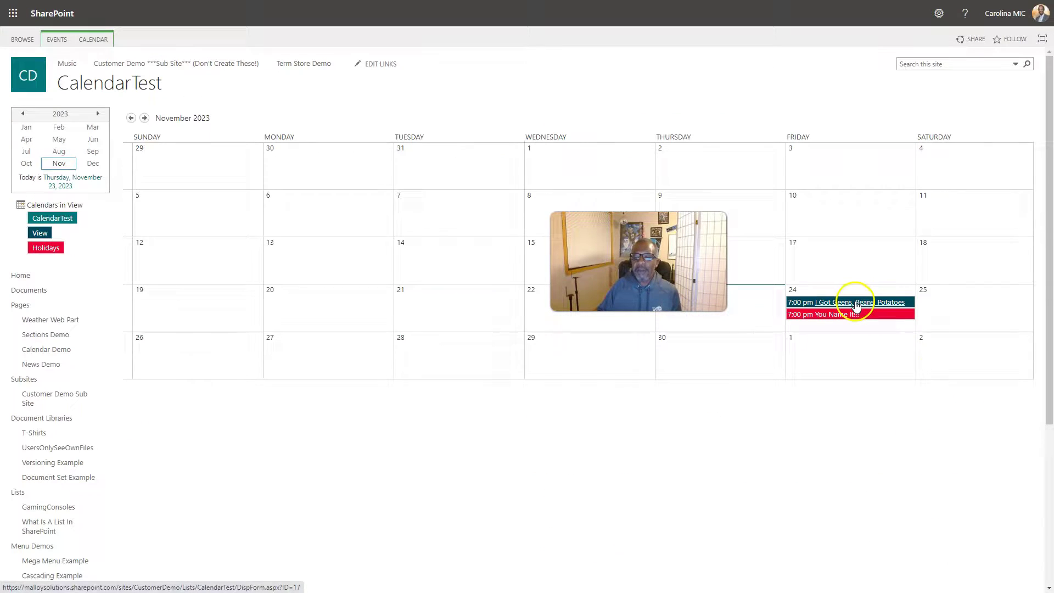
Open the Color Coded view's Calendar Overlay Settings listing the View and Holidays calendars
{"action": "left_click", "coordinate": [93, 45]}
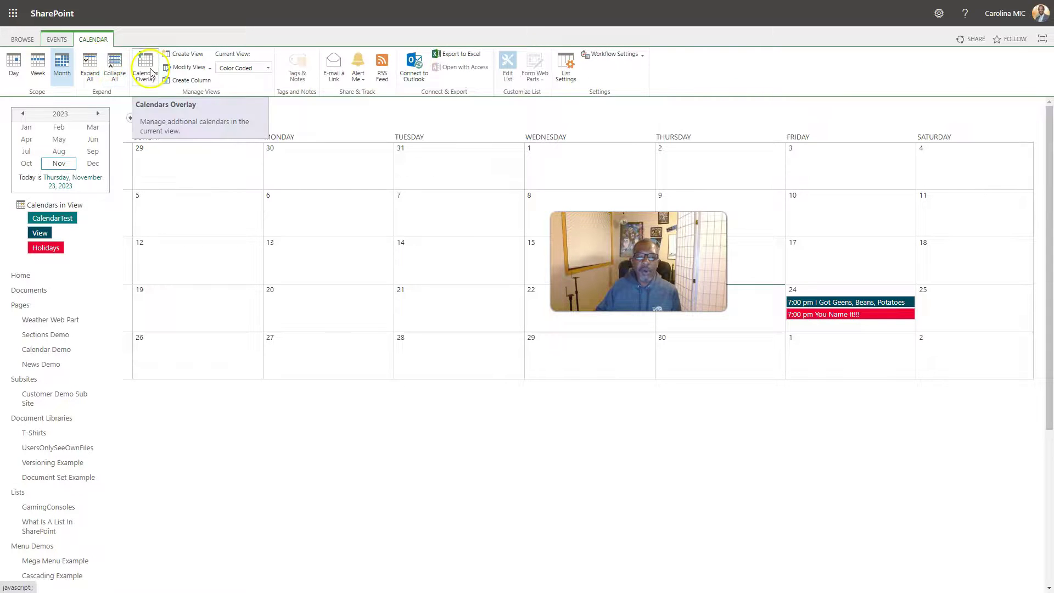
{"action": "left_click", "coordinate": [146, 70]}
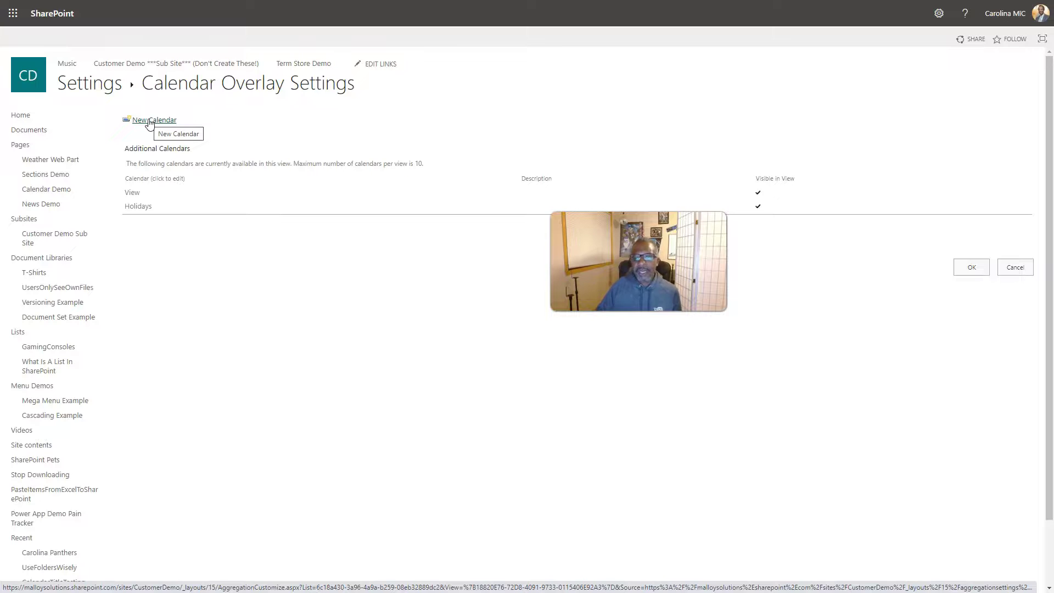
{"action": "left_click", "coordinate": [149, 121]}
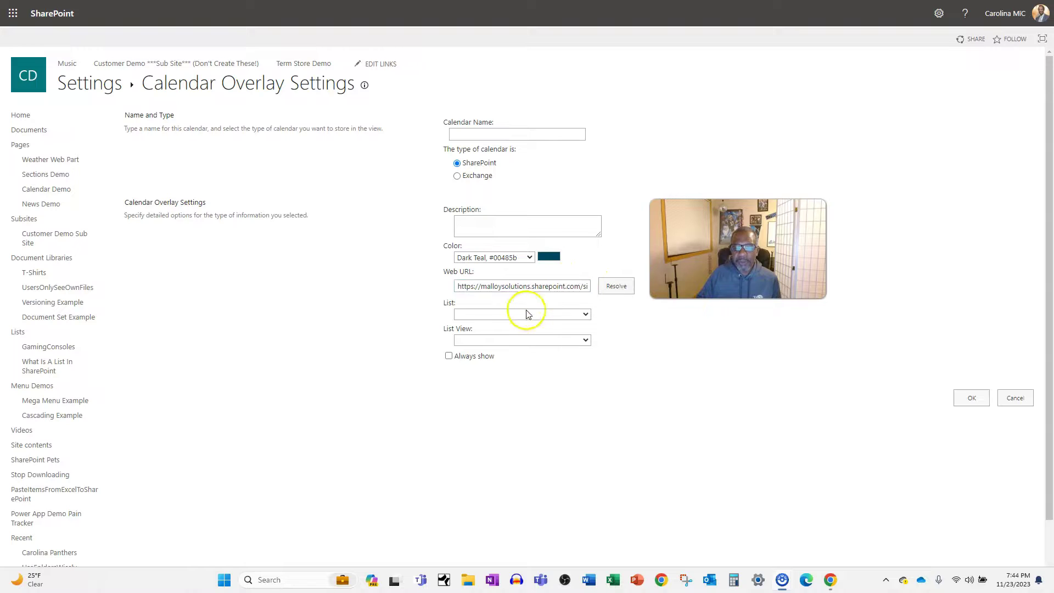
{"action": "left_click", "coordinate": [585, 315]}
{"action": "left_click", "coordinate": [613, 287]}
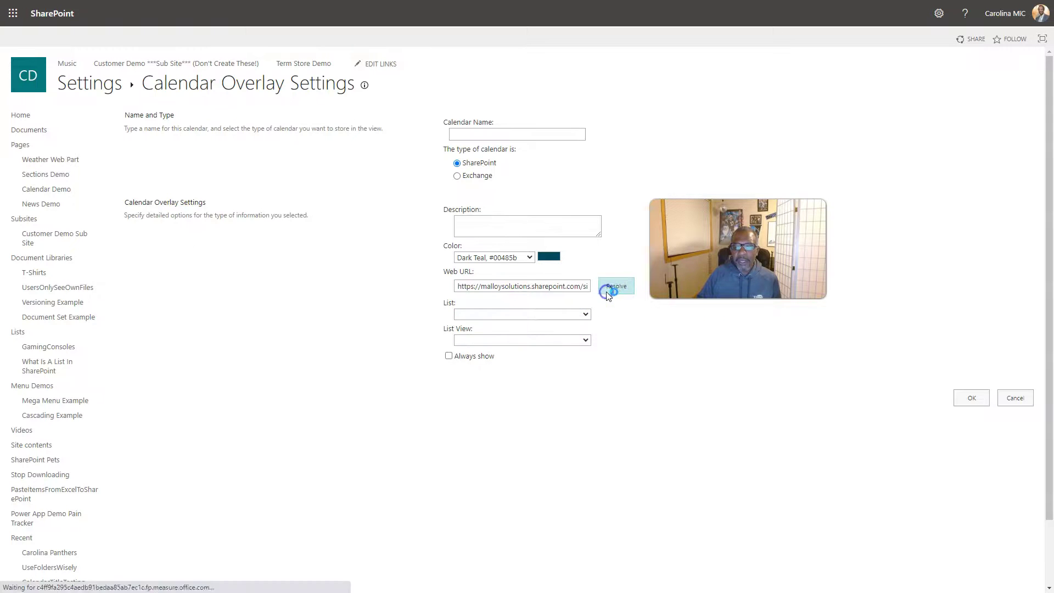
{"action": "left_click", "coordinate": [584, 316]}
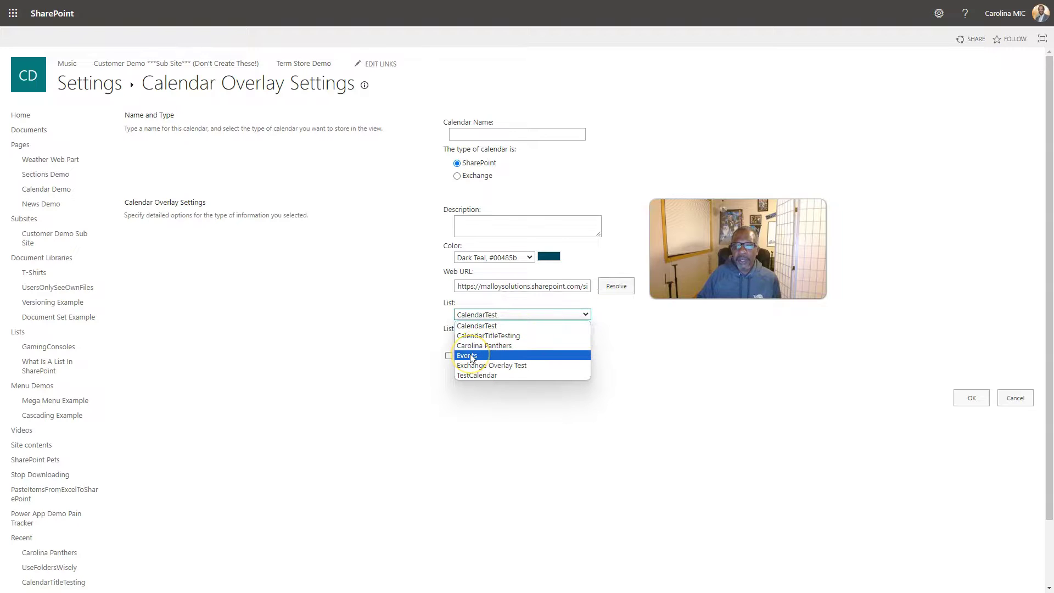
{"action": "left_click", "coordinate": [463, 325]}
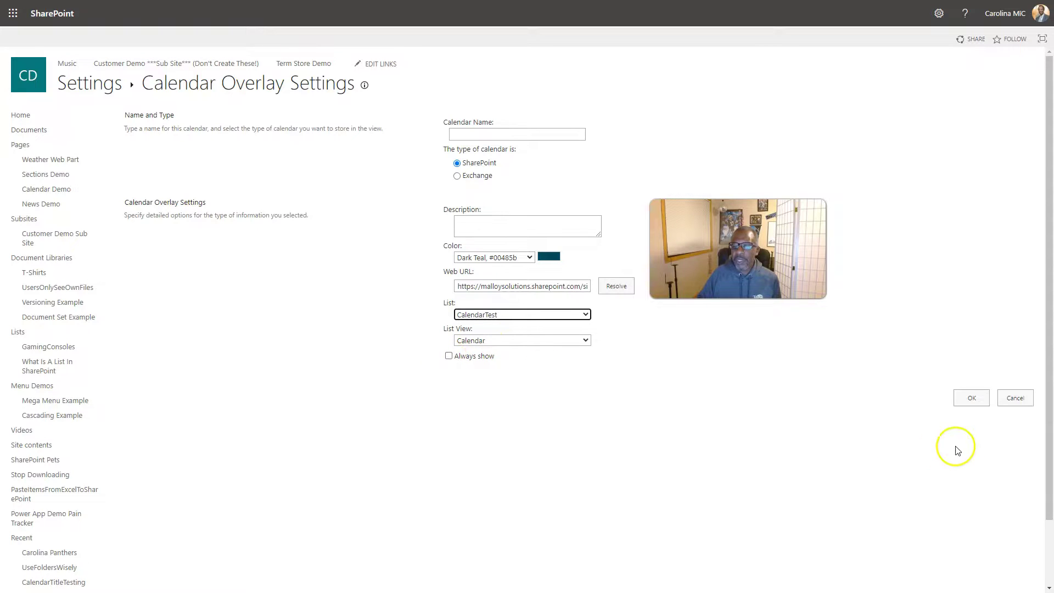
Discard the new overlay calendar and save overlay settings, returning to the CalendarTest November 2023 view
{"action": "left_click", "coordinate": [1013, 398]}
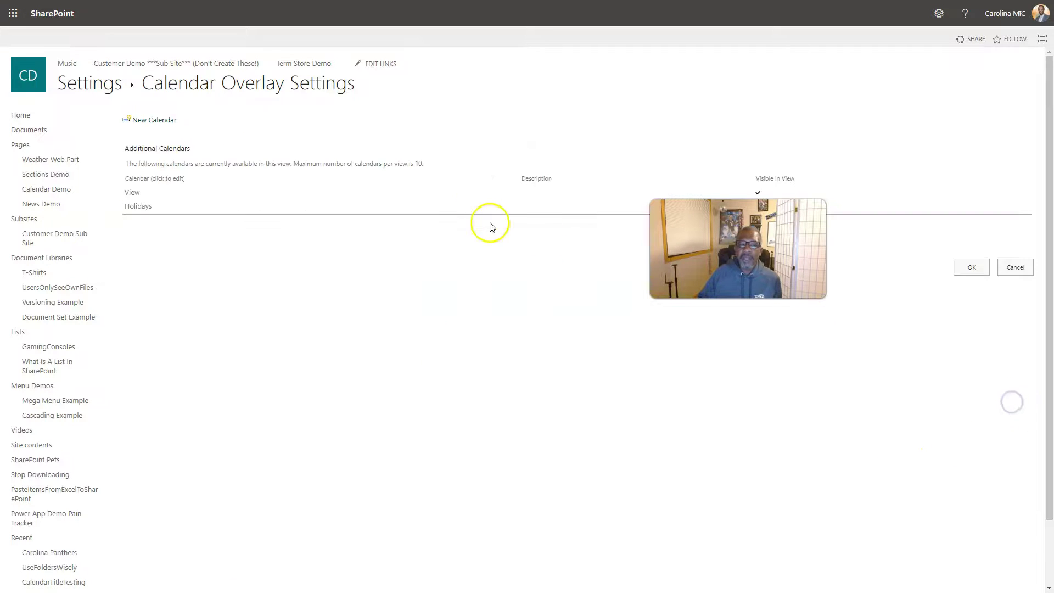
{"action": "left_click", "coordinate": [973, 268]}
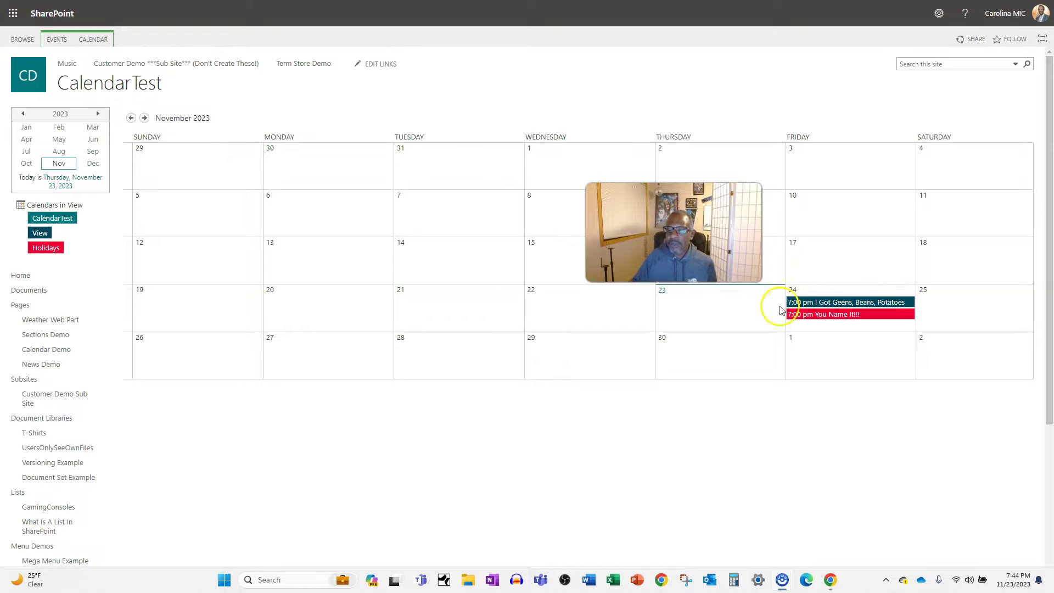
{"action": "left_click", "coordinate": [859, 334]}
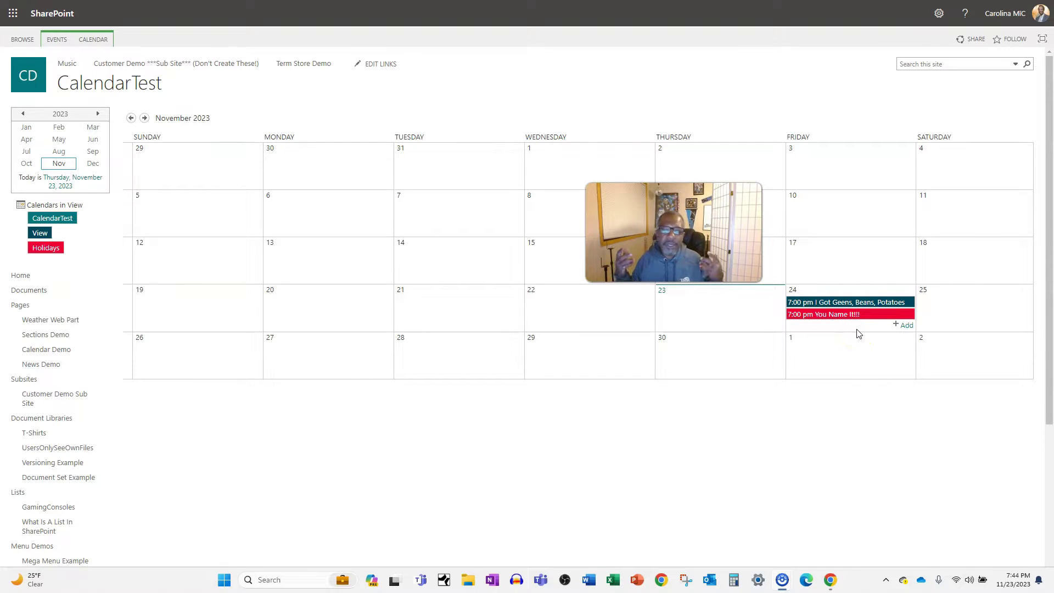